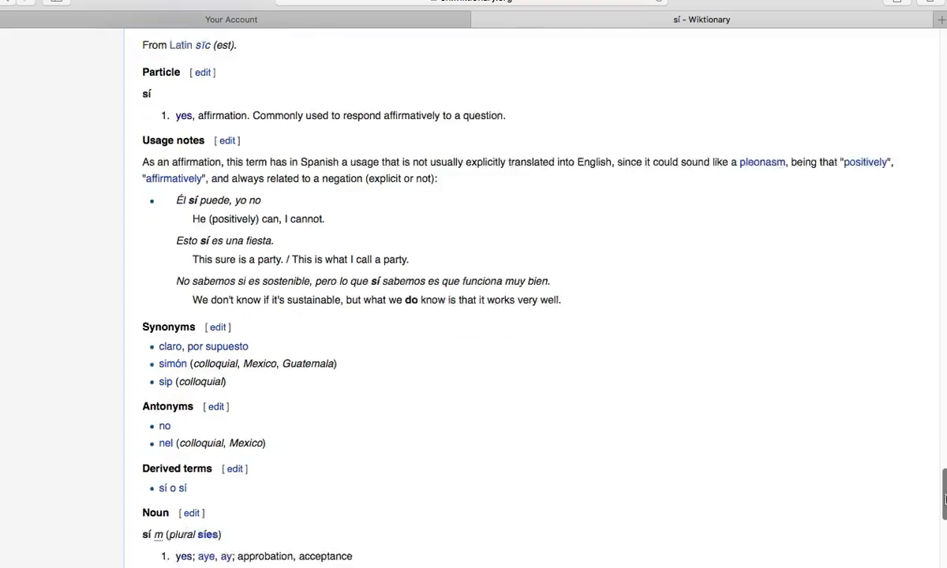
- Examine the Spanish section of the Wiktionary entry for "sí", including its usage notes, synonyms and etymology
{"action": "scroll", "coordinate": [474, 284], "scroll_direction": "down", "scroll_amount": 3}
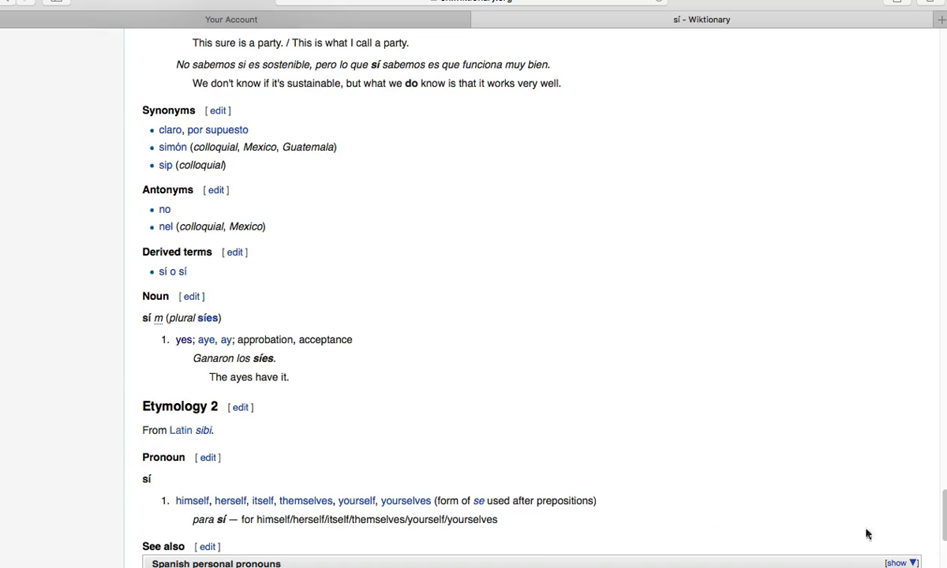
{"action": "scroll", "coordinate": [906, 318], "scroll_direction": "down", "scroll_amount": 15}
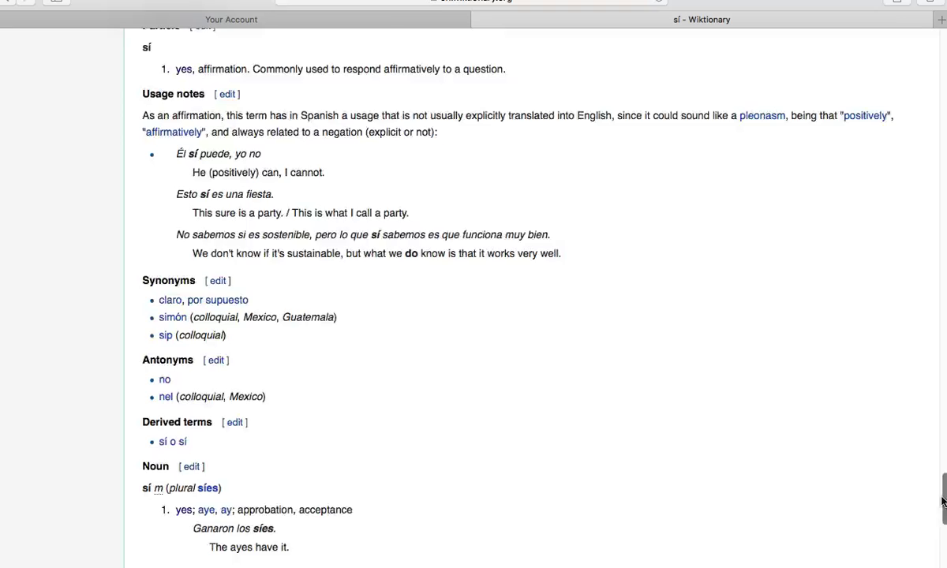
{"action": "scroll", "coordinate": [905, 318], "scroll_direction": "up", "scroll_amount": 20}
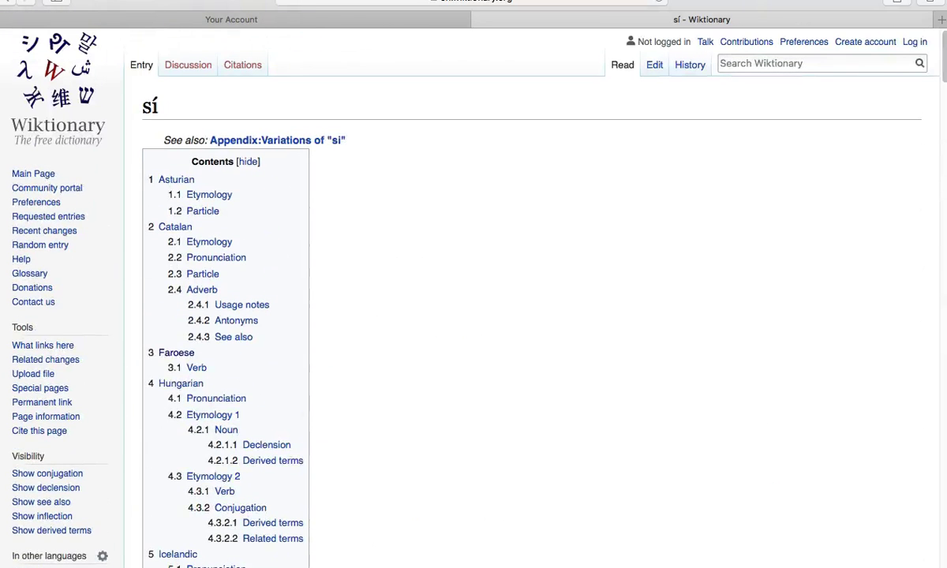
- Put the browser away, preview Sí.wav on the desktop and load it into Edison on mixer Insert 10 in FL Studio
{"action": "left_click", "coordinate": [36, 13]}
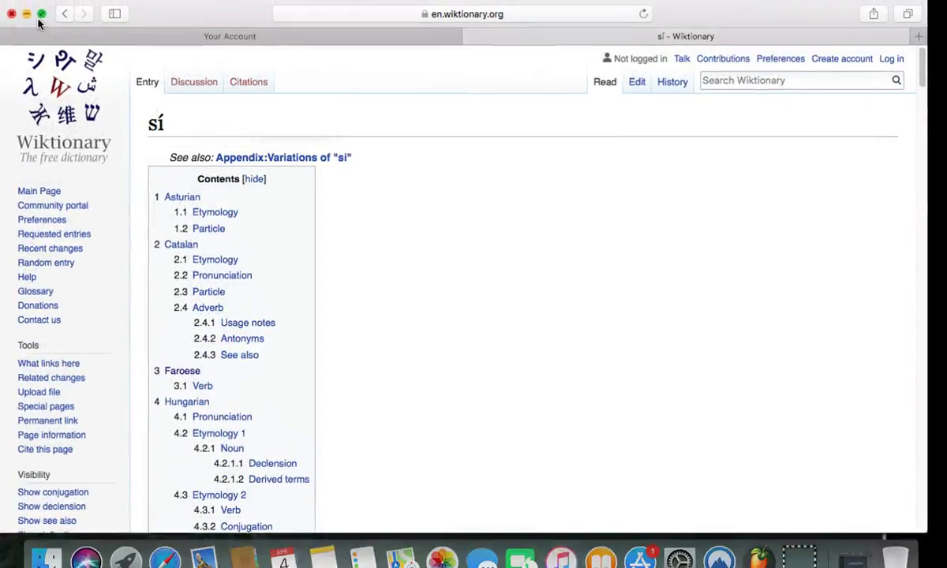
{"action": "left_click", "coordinate": [27, 14]}
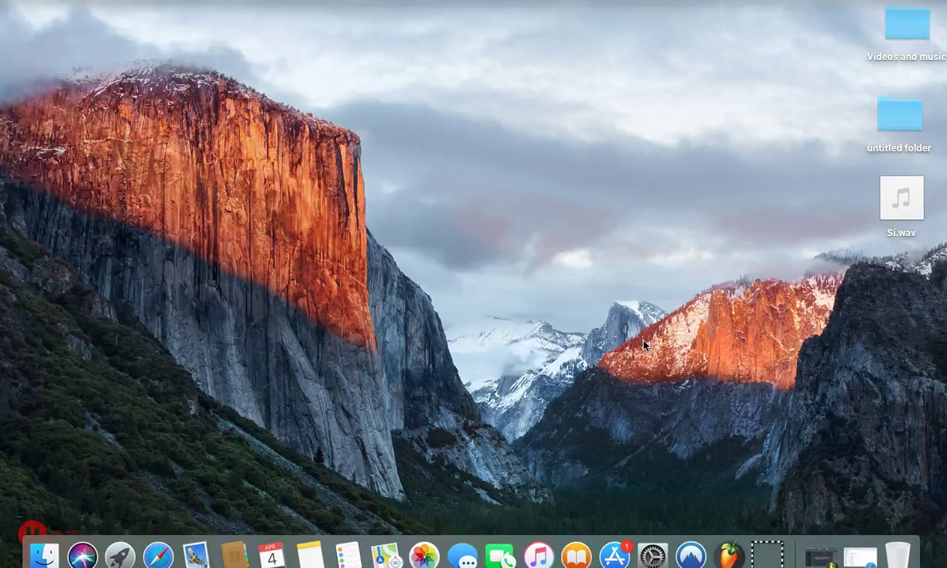
{"action": "left_click", "coordinate": [904, 202]}
{"action": "key", "text": "XF86AudioRaiseVolume"}
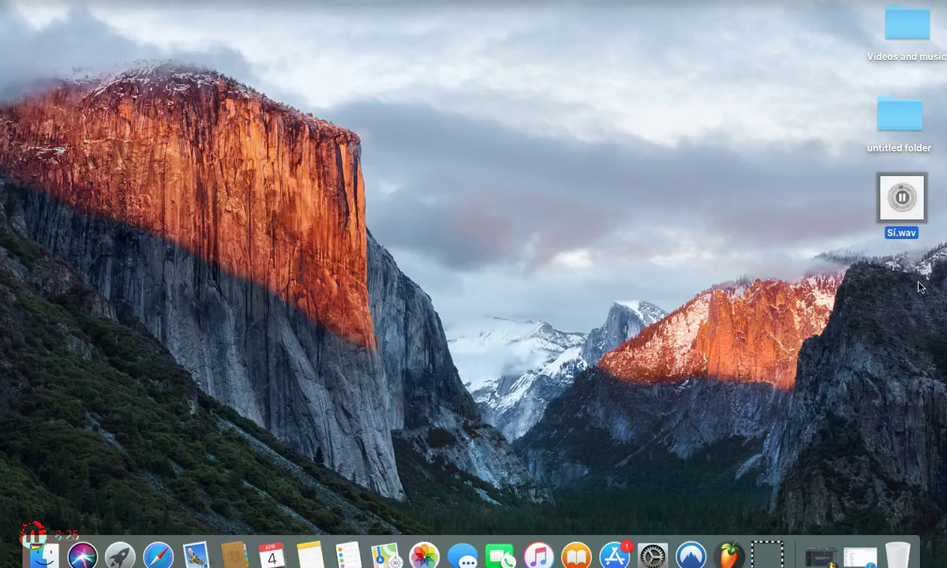
{"action": "left_click_drag", "start_coordinate": [904, 222], "coordinate": [510, 442]}
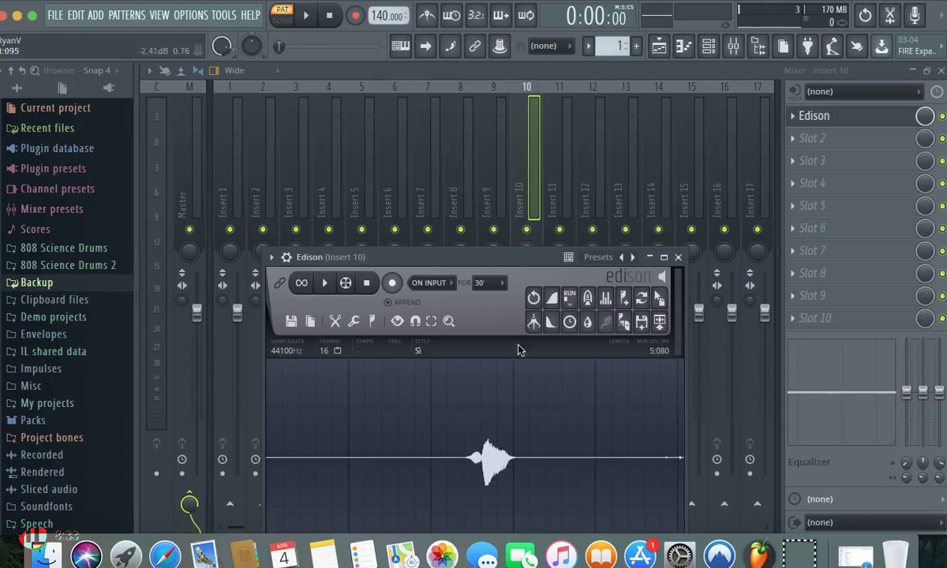
{"action": "left_click_drag", "start_coordinate": [484, 262], "coordinate": [478, 67]}
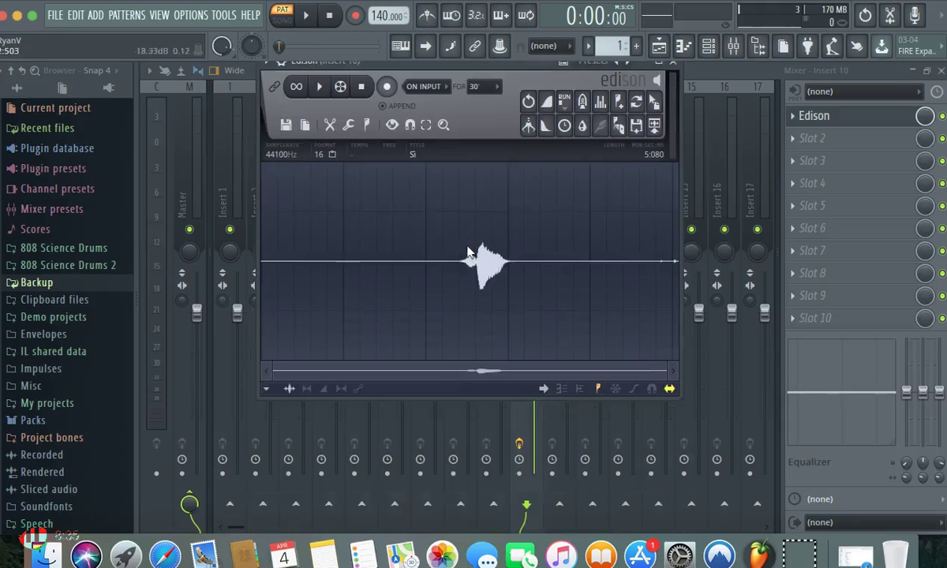
- Select the spoken word in Edison's waveform and play the selection
{"action": "left_click_drag", "start_coordinate": [462, 265], "coordinate": [505, 271]}
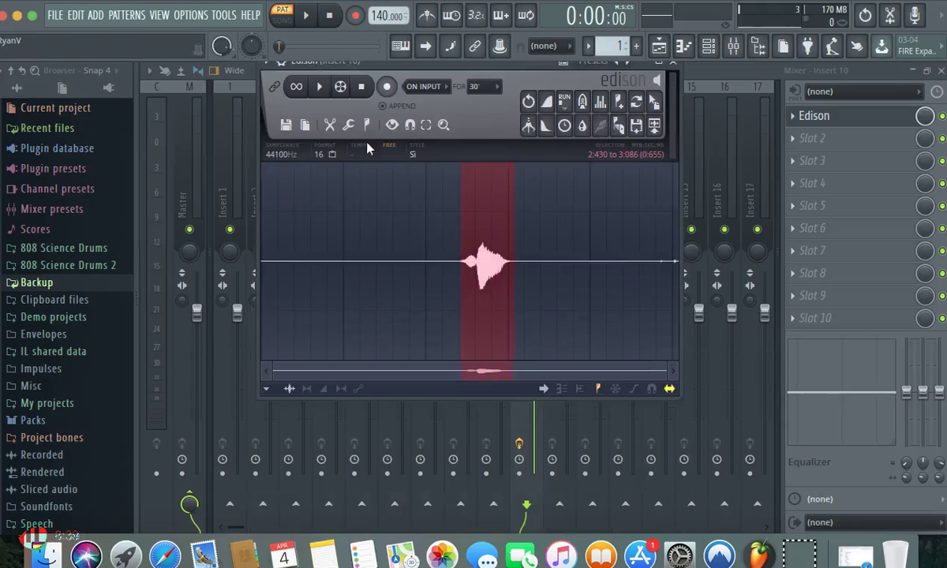
{"action": "key", "text": "space"}
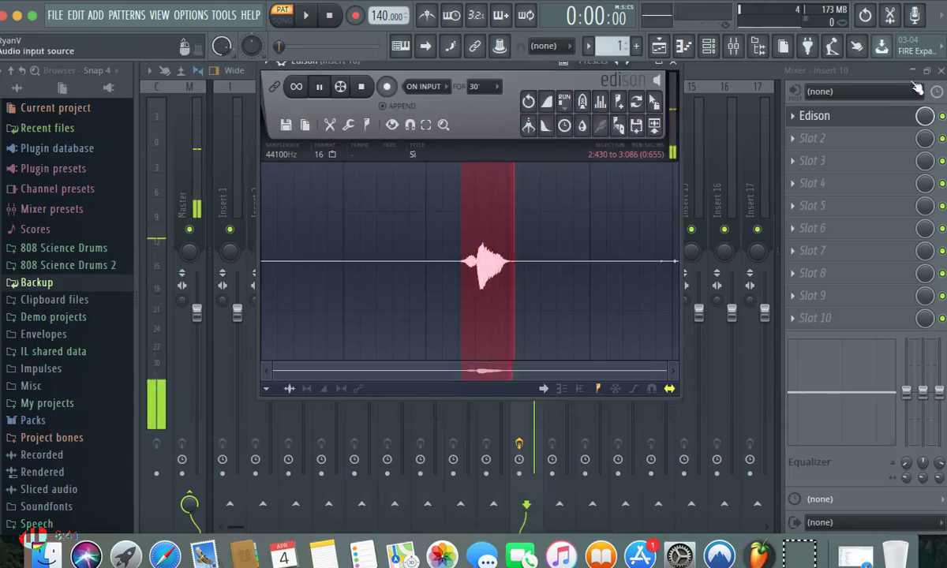
{"action": "key", "text": "space"}
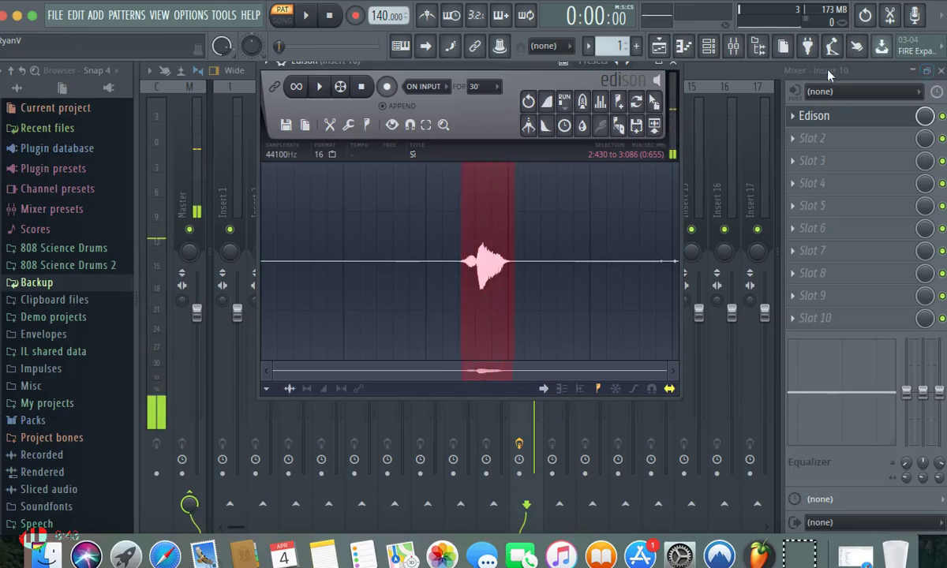
- Try reversing the selected word in Edison, and reverse it back to its original direction
{"action": "left_click", "coordinate": [348, 126]}
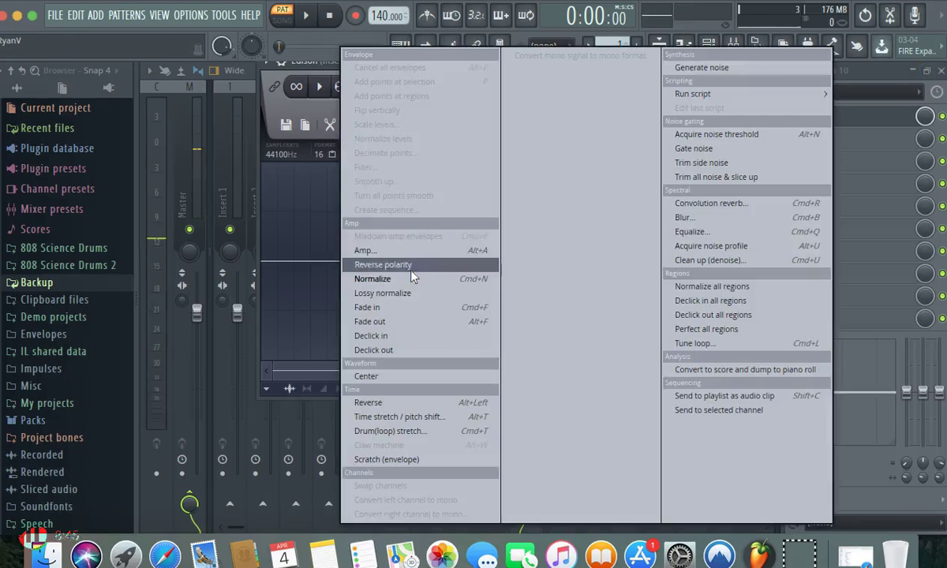
{"action": "left_click", "coordinate": [393, 403]}
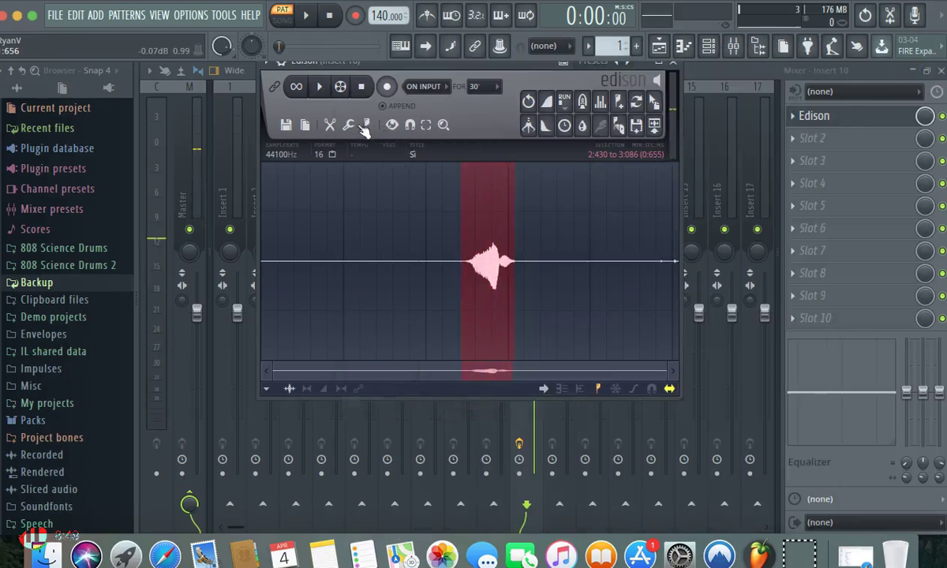
{"action": "left_click", "coordinate": [348, 125]}
{"action": "left_click", "coordinate": [369, 404]}
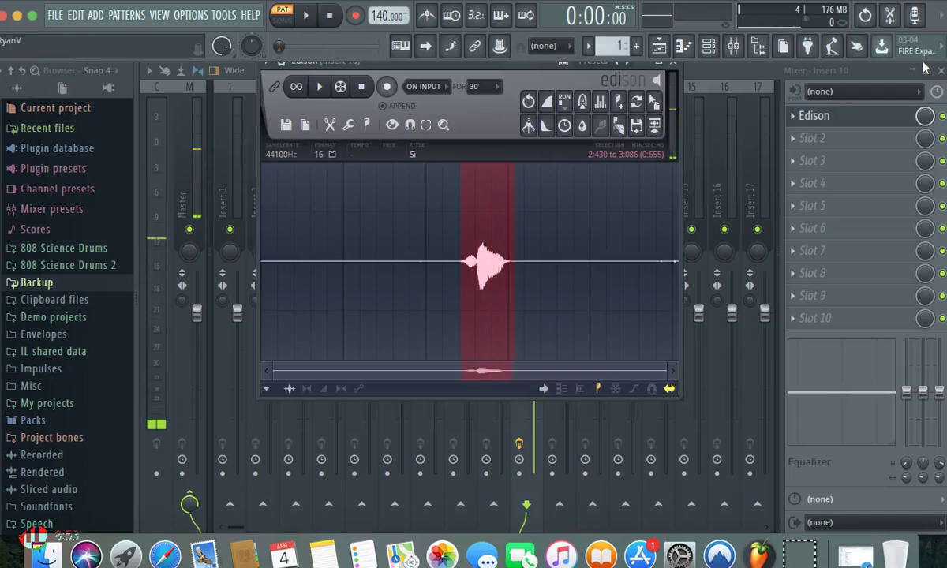
- Pitch-shift the selected word down by setting the coarse pitch to its minimum, and apply the change
{"action": "left_click", "coordinate": [348, 125]}
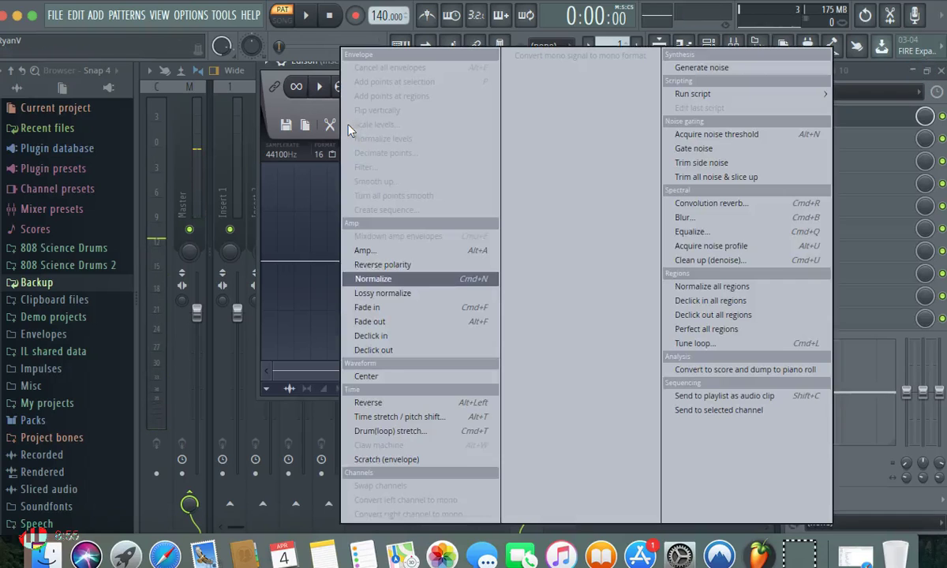
{"action": "left_click", "coordinate": [410, 424]}
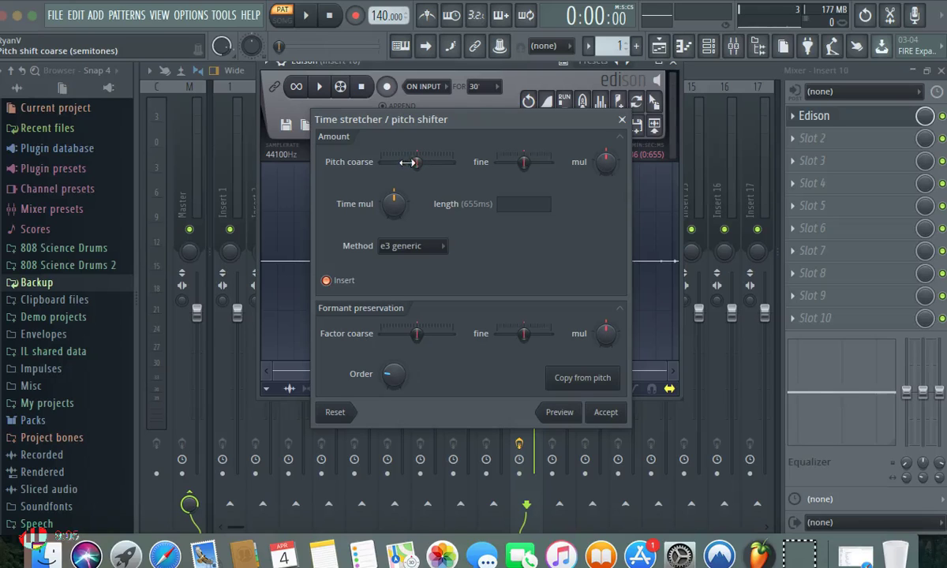
{"action": "left_click_drag", "start_coordinate": [394, 160], "coordinate": [385, 159]}
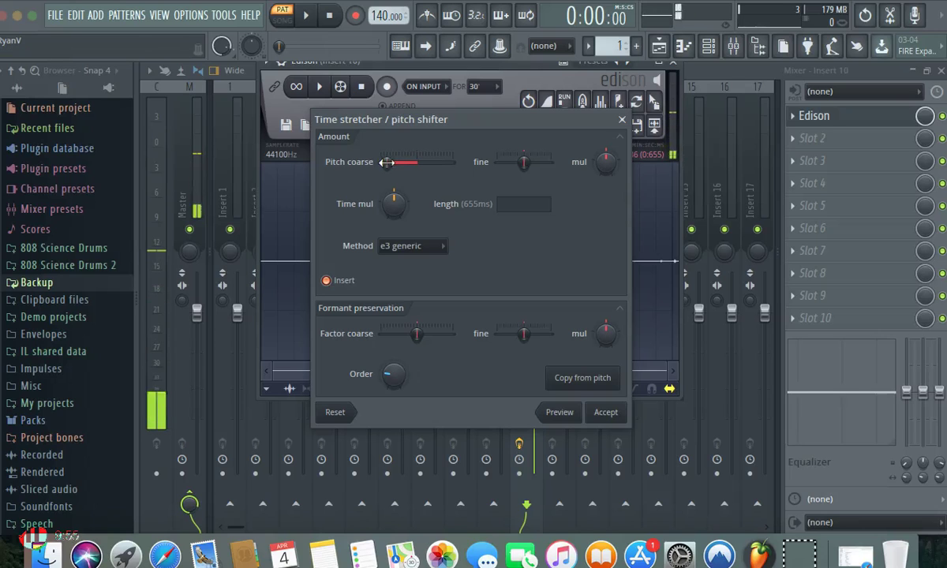
{"action": "left_click_drag", "start_coordinate": [381, 162], "coordinate": [387, 161]}
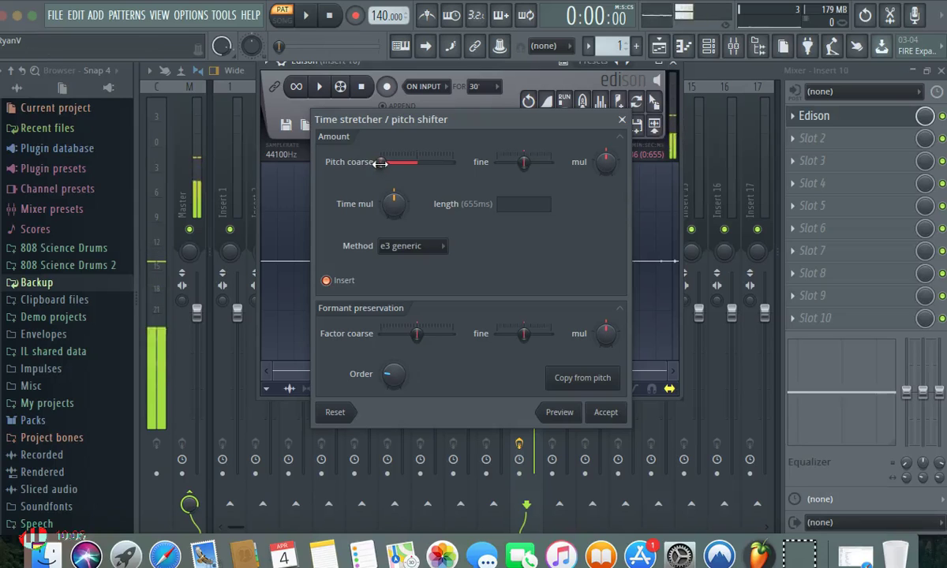
{"action": "left_click", "coordinate": [605, 412]}
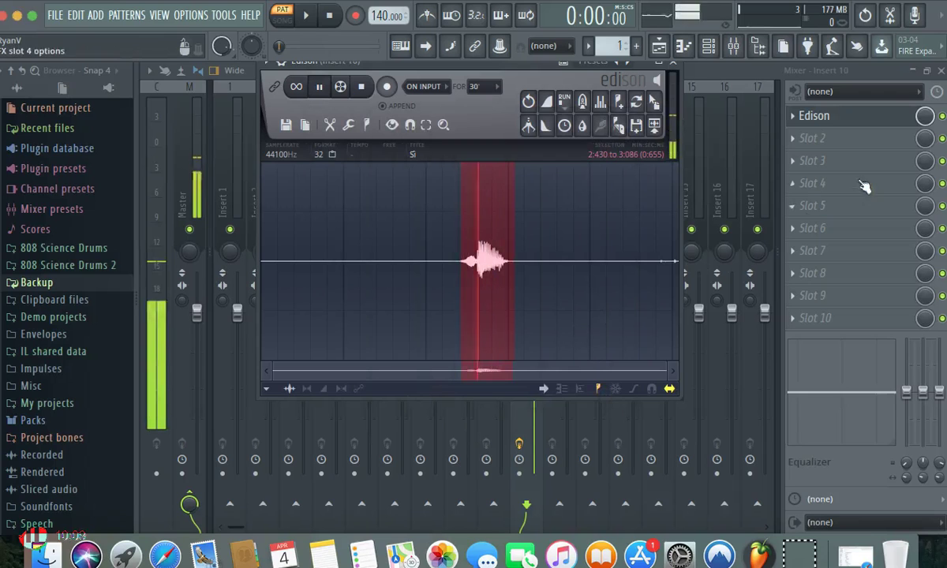
- Search the browser for "slic" and open Fruity Slicer in a new channel
{"action": "left_click", "coordinate": [927, 70]}
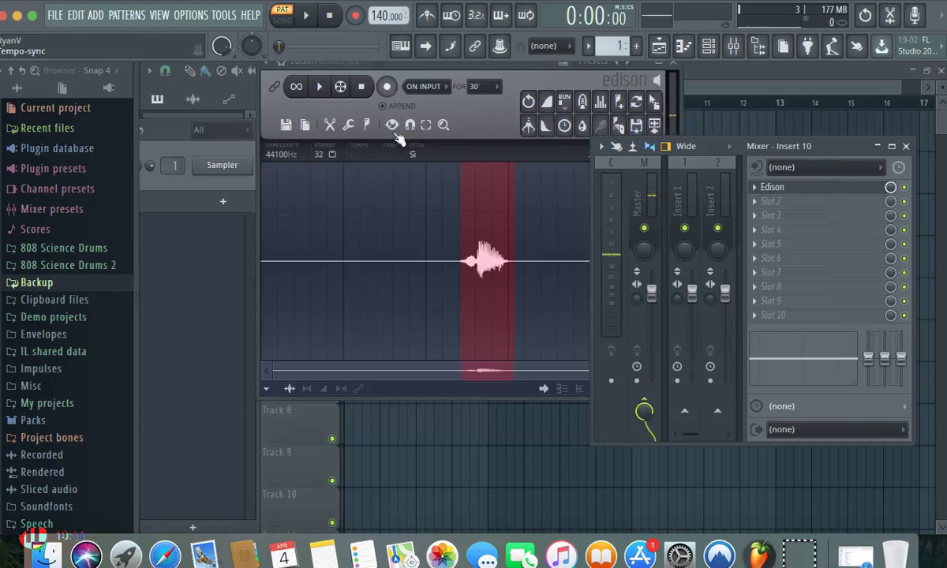
{"action": "left_click", "coordinate": [35, 71]}
{"action": "type", "text": "slic"}
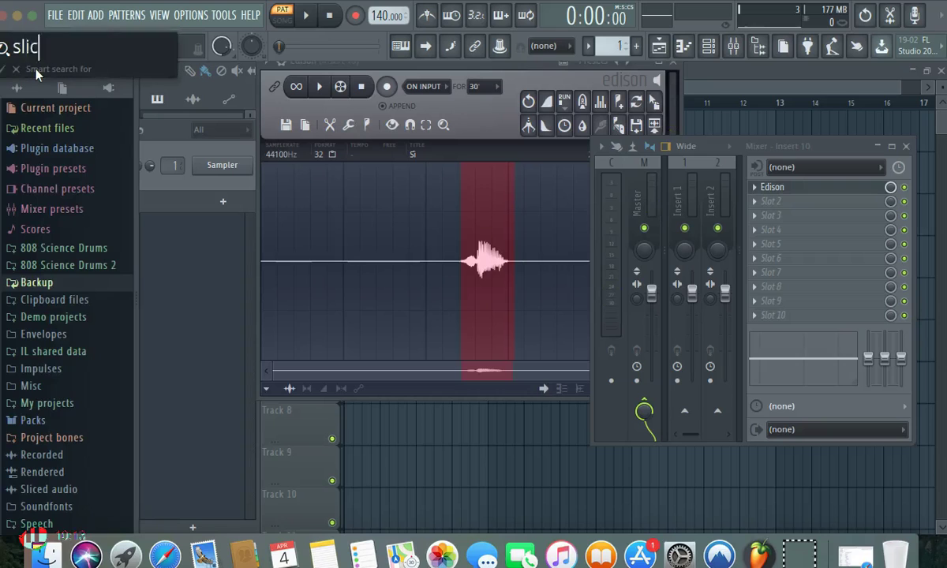
{"action": "key", "text": "Return"}
{"action": "right_click", "coordinate": [47, 241]}
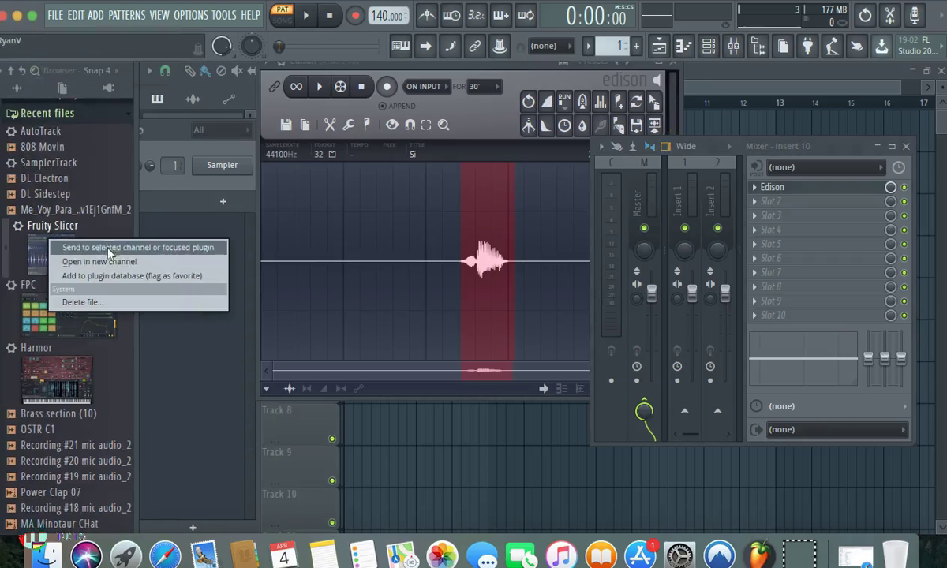
{"action": "left_click", "coordinate": [104, 255]}
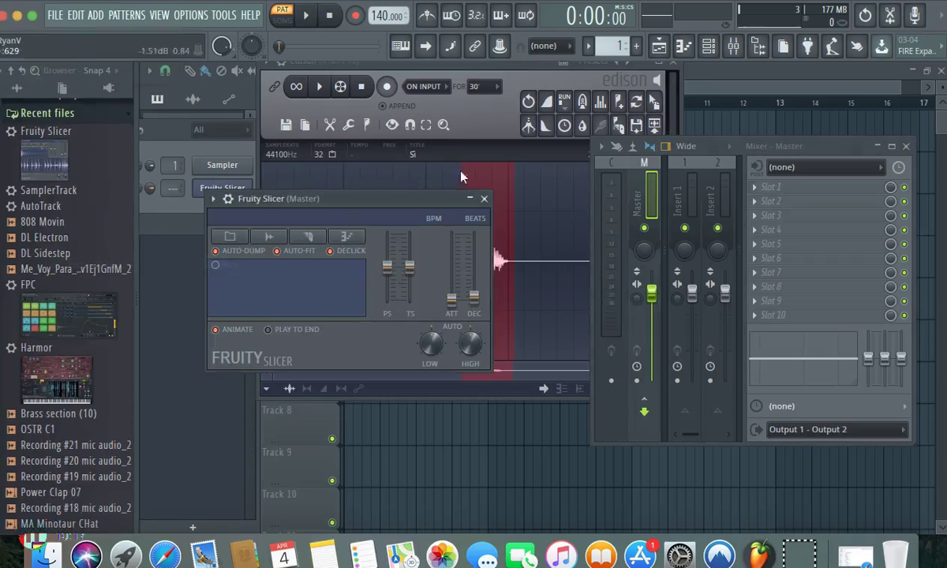
- Load the selected word from Edison into Fruity Slicer, and close the slicer, Edison and mixer windows
{"action": "left_click_drag", "start_coordinate": [618, 124], "coordinate": [379, 265]}
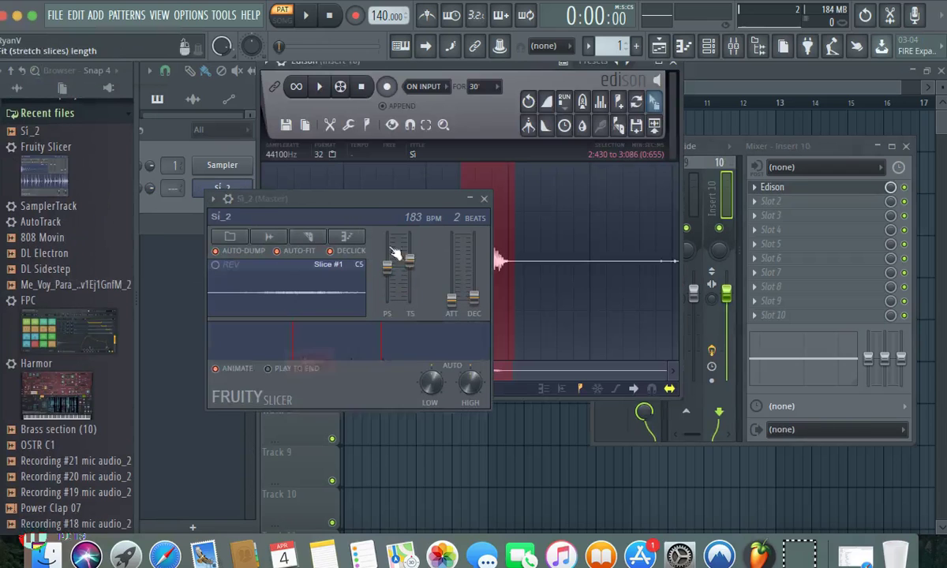
{"action": "left_click", "coordinate": [484, 198]}
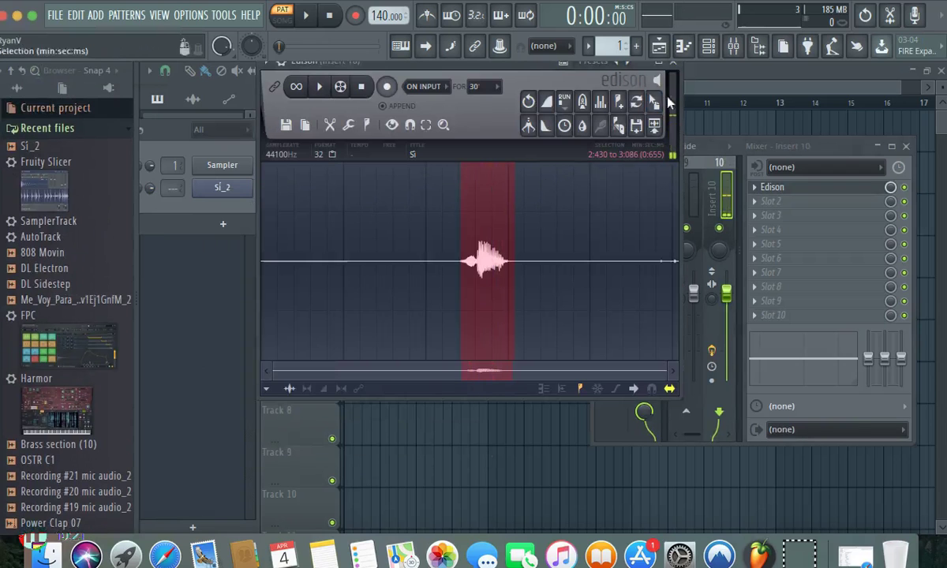
{"action": "left_click", "coordinate": [670, 61]}
{"action": "left_click", "coordinate": [87, 128]}
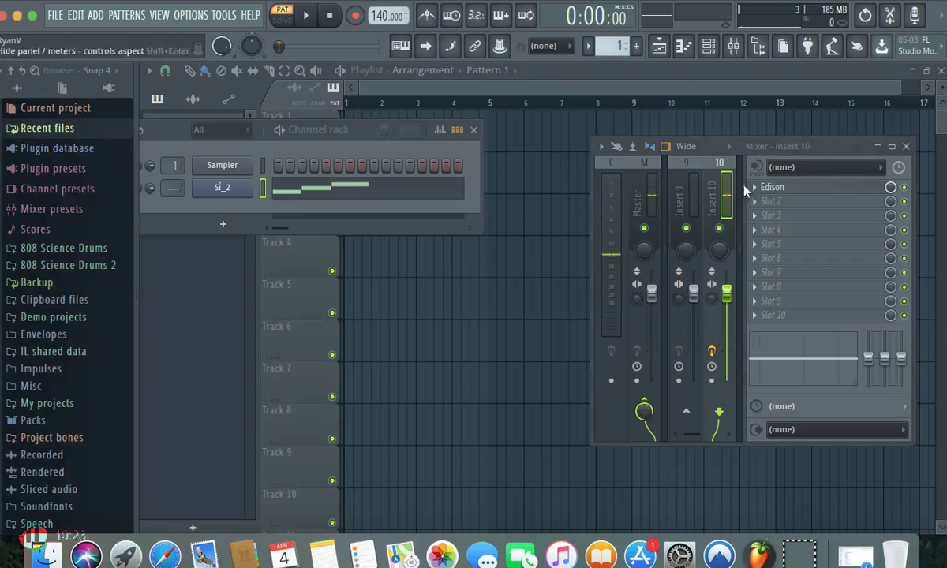
{"action": "left_click", "coordinate": [906, 148]}
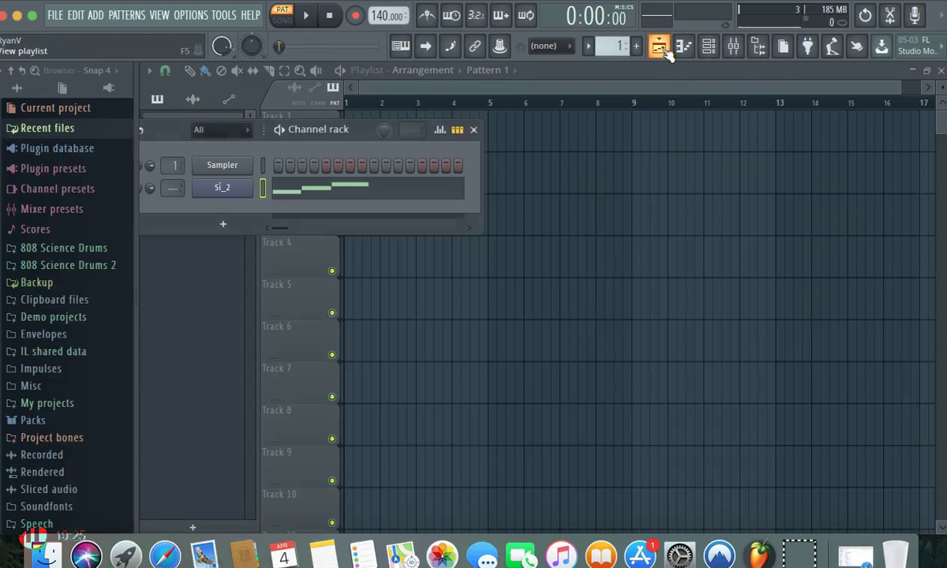
- Route the slicer channel to mixer insert 1 and delete the unused Sampler channel
{"action": "left_click_drag", "start_coordinate": [172, 186], "coordinate": [172, 181]}
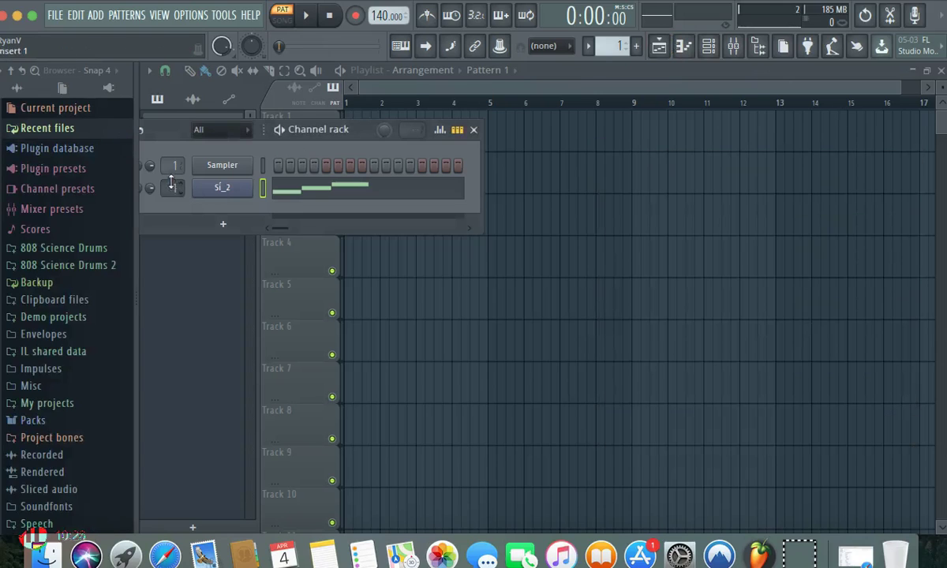
{"action": "right_click", "coordinate": [212, 176]}
{"action": "left_click", "coordinate": [283, 301]}
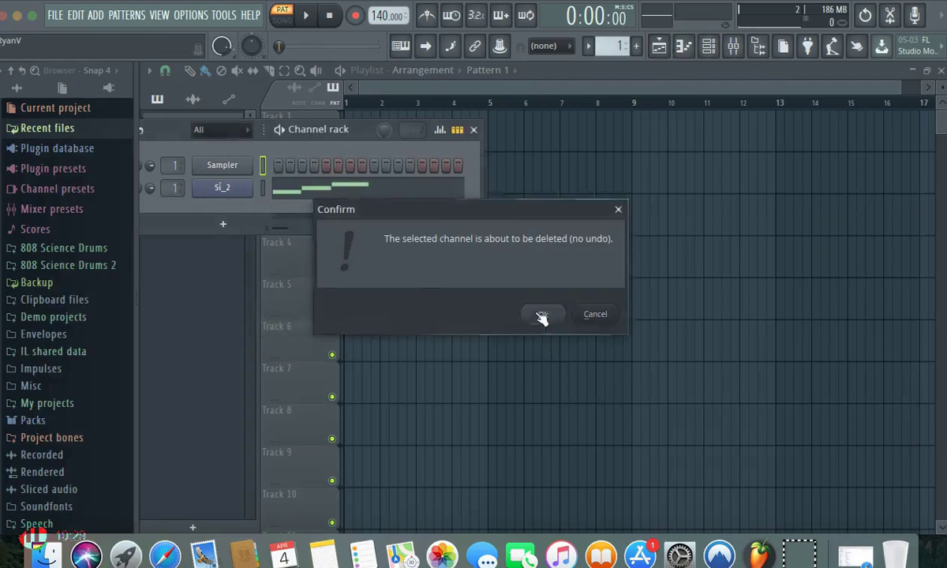
{"action": "left_click", "coordinate": [542, 316]}
{"action": "key", "text": "space"}
{"action": "key", "text": "space"}
- Add Soundgoodizer to the first effect slot of mixer Insert 1, choose mode D and raise its amount during playback
{"action": "left_click", "coordinate": [733, 46]}
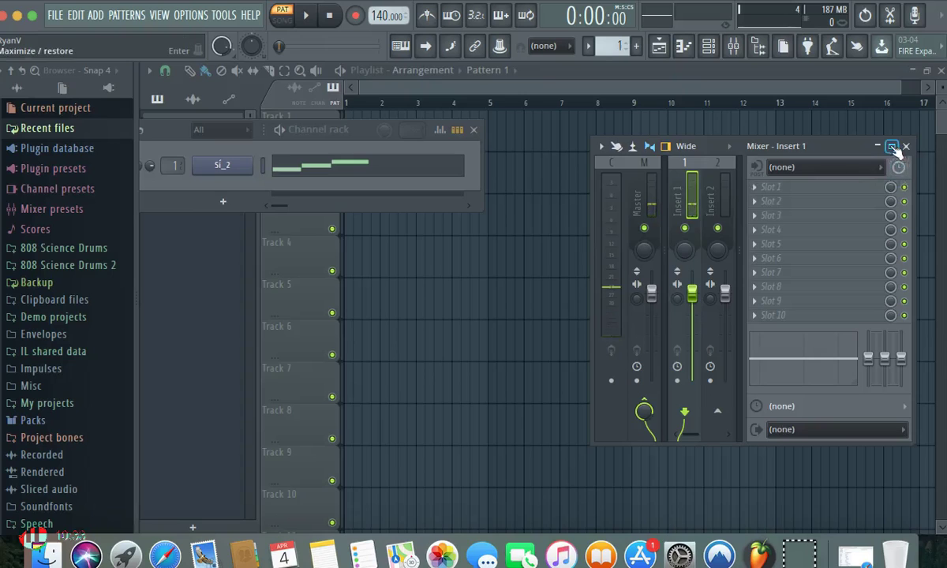
{"action": "left_click", "coordinate": [892, 147]}
{"action": "left_click", "coordinate": [925, 118]}
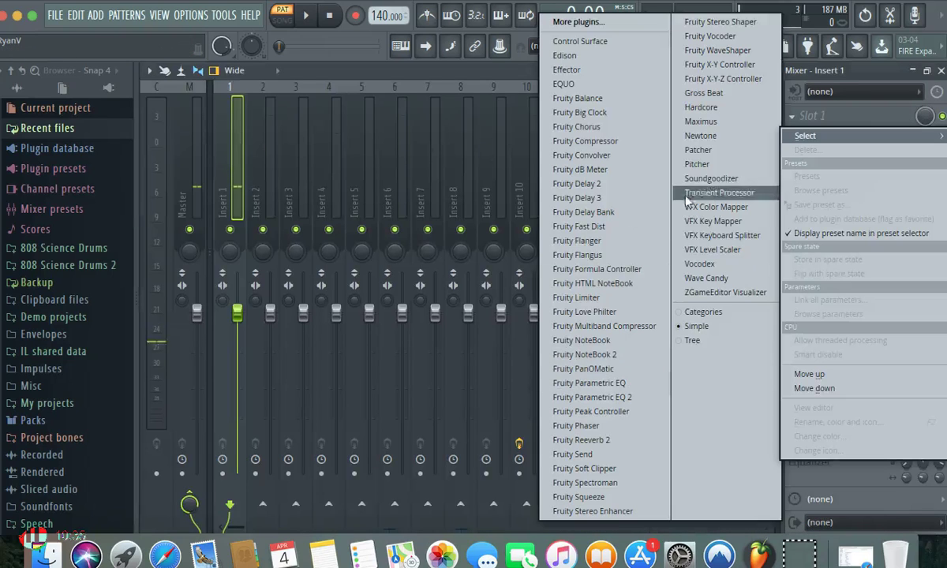
{"action": "left_click", "coordinate": [698, 177]}
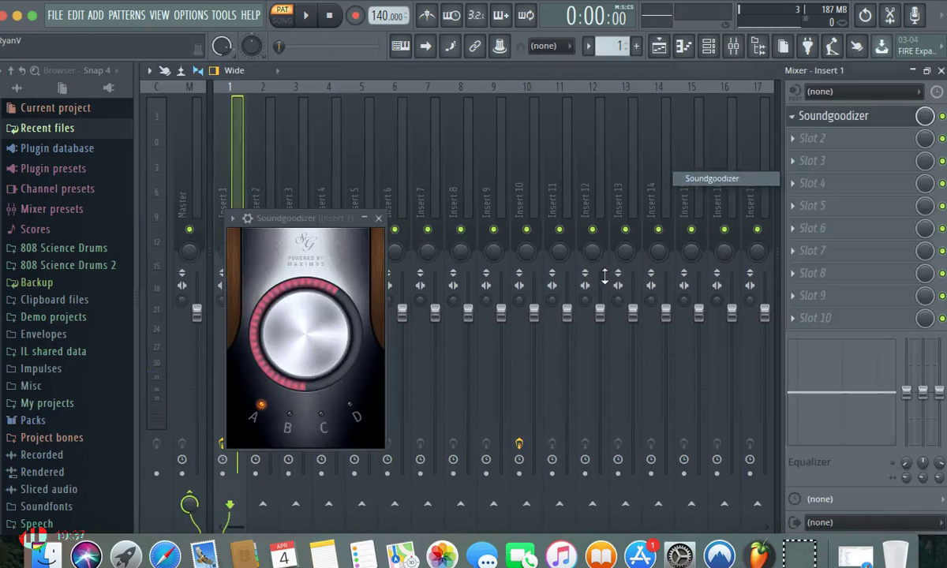
{"action": "key", "text": "space"}
{"action": "left_click", "coordinate": [356, 417]}
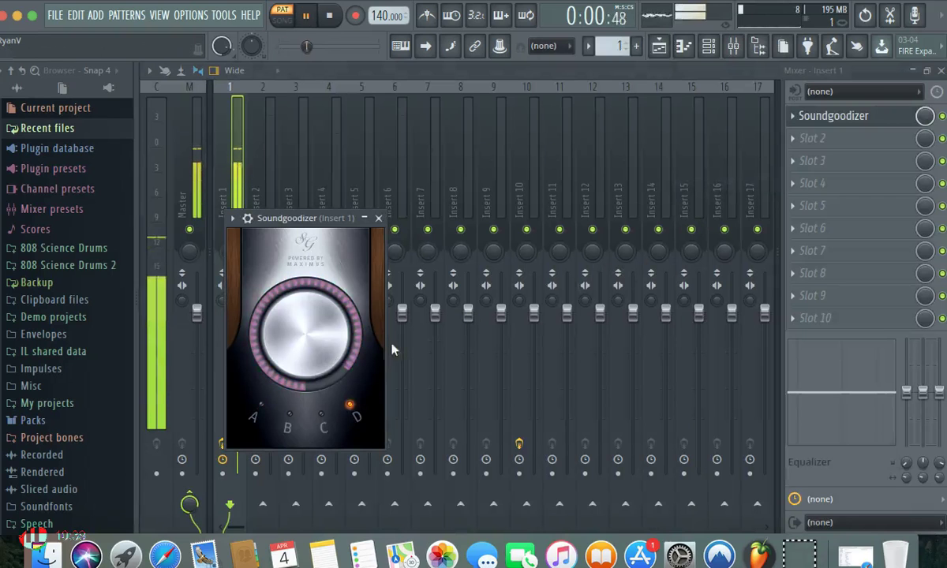
{"action": "left_click", "coordinate": [378, 218]}
- Add Fruity Reeverb 2 to the second effect slot of mixer Insert 1
{"action": "left_click", "coordinate": [813, 139]}
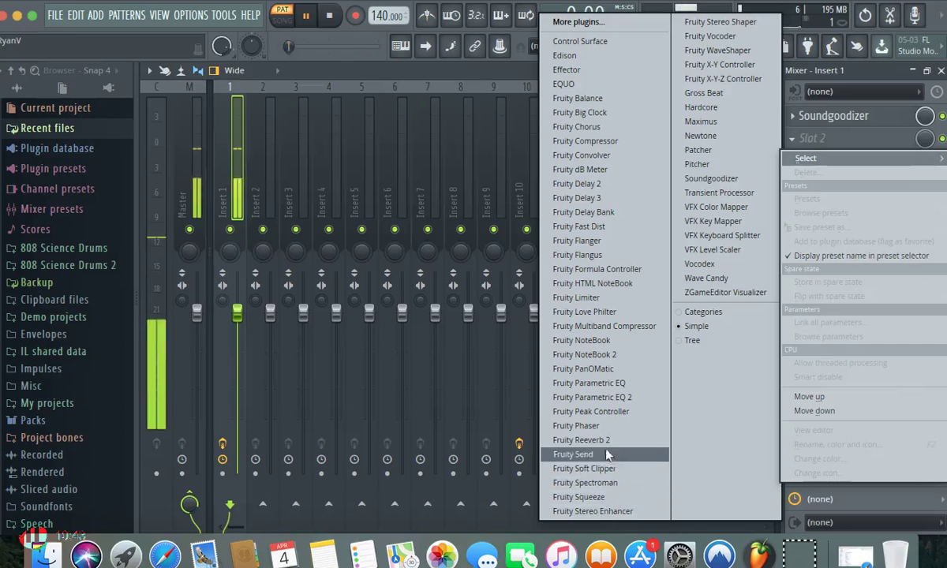
{"action": "left_click", "coordinate": [584, 440]}
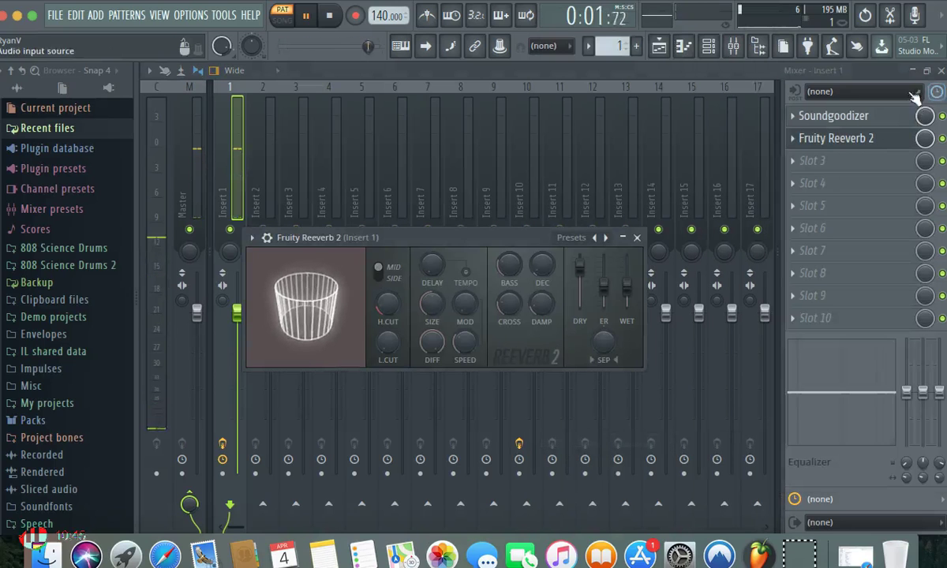
- Add Fruity Delay 3 to the third effect slot of mixer Insert 1 and close the mixer
{"action": "left_click", "coordinate": [812, 161]}
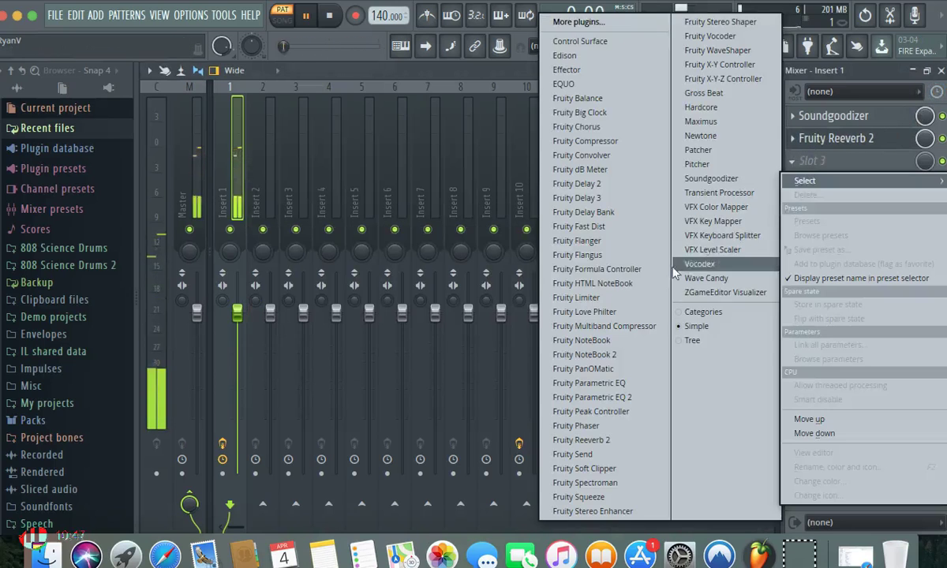
{"action": "left_click", "coordinate": [635, 203]}
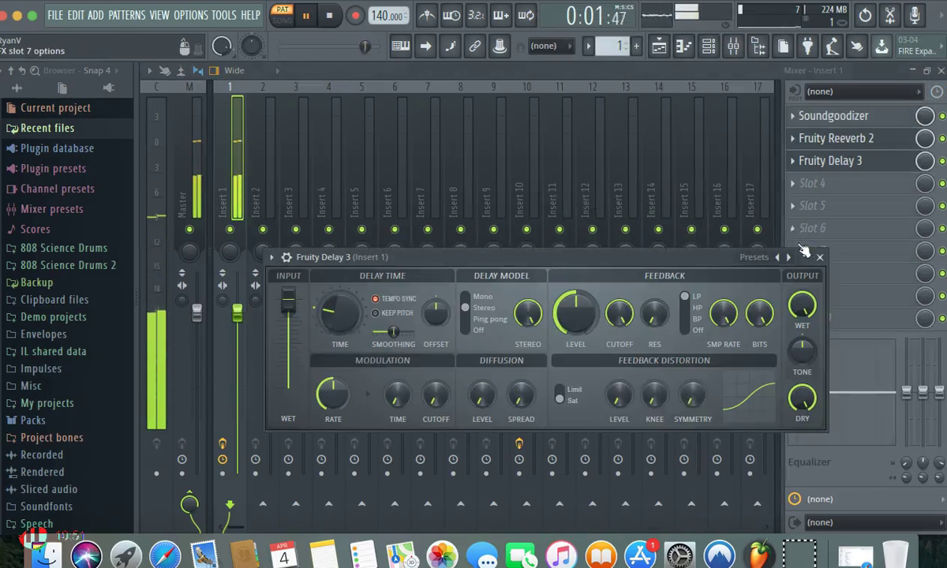
{"action": "left_click", "coordinate": [819, 258]}
{"action": "left_click", "coordinate": [812, 161]}
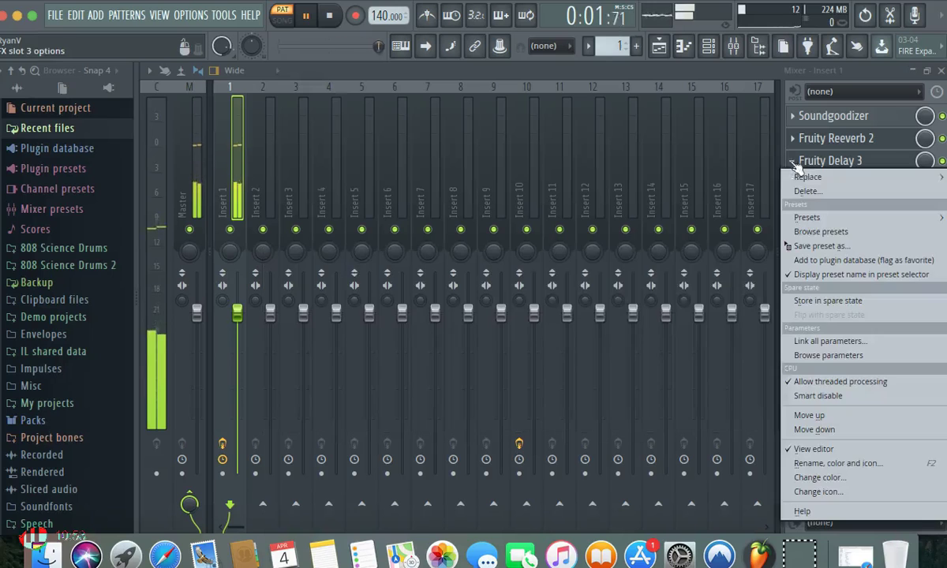
{"action": "mouse_move", "coordinate": [809, 176]}
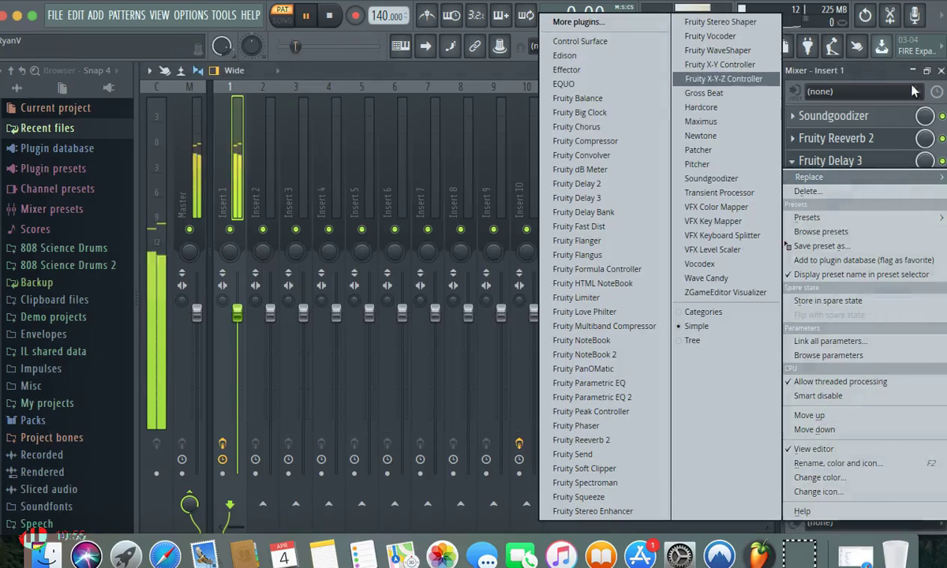
{"action": "left_click", "coordinate": [941, 71]}
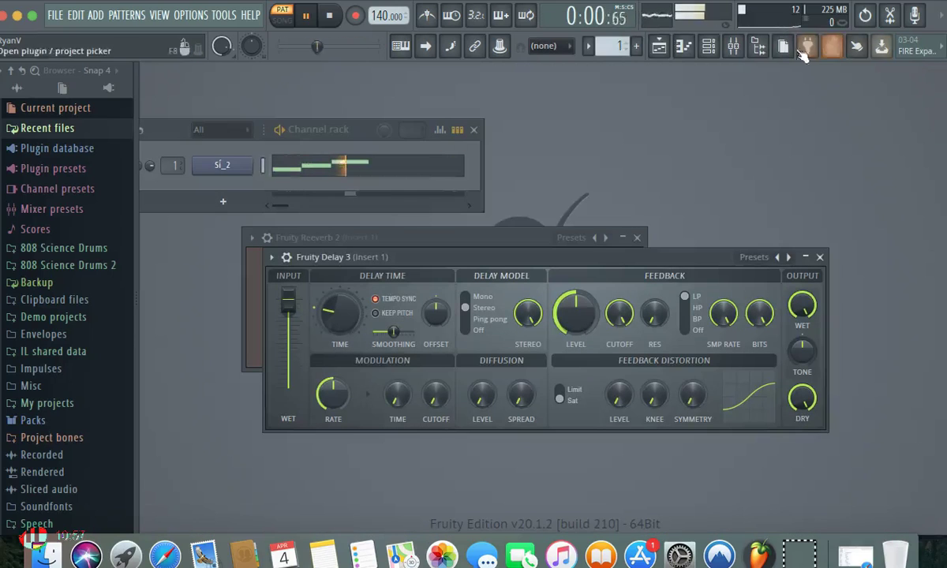
{"action": "left_click", "coordinate": [665, 51]}
{"action": "left_click", "coordinate": [667, 50]}
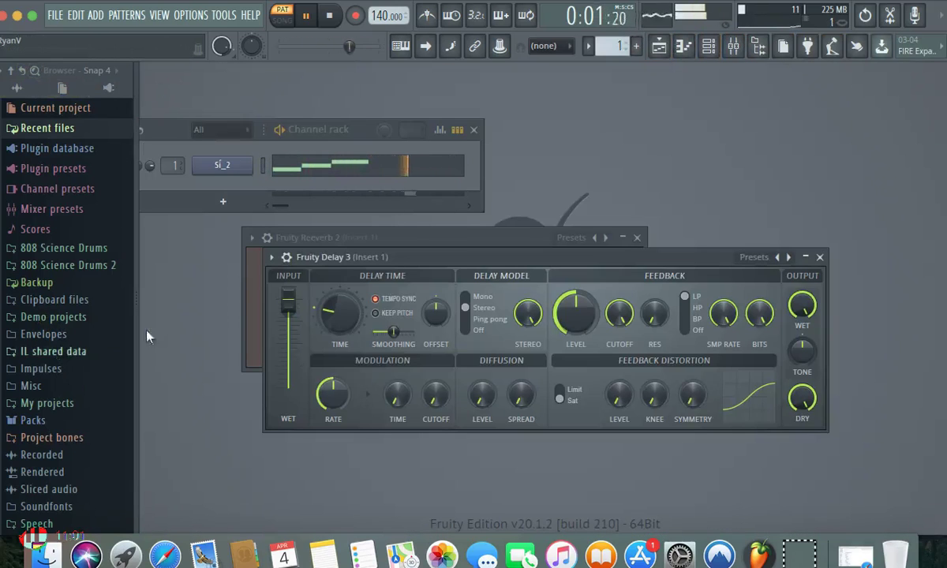
{"action": "left_click", "coordinate": [35, 72]}
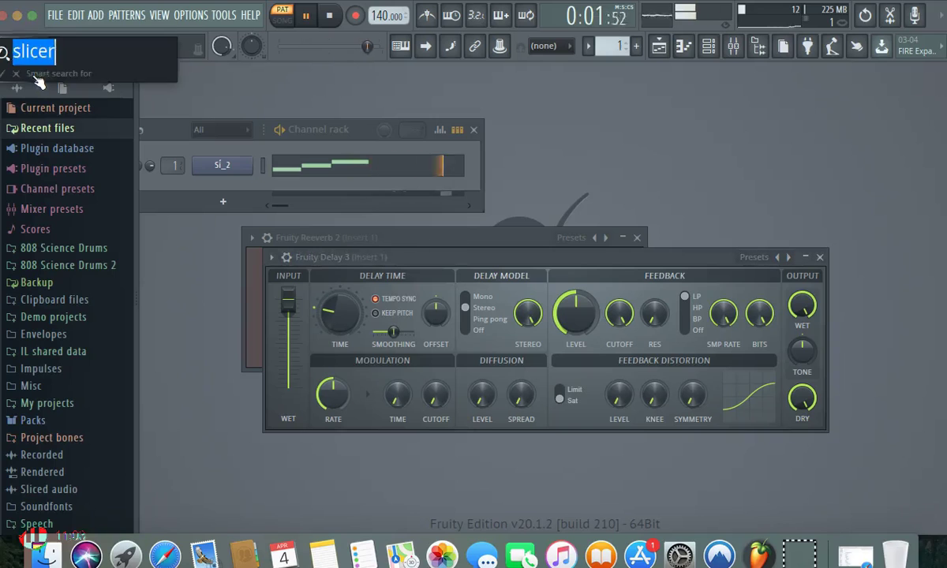
{"action": "key", "text": "Escape"}
- Stop playback and open the FPC 7 Kick sample from the Drums pack's Kicks folder in a new channel
{"action": "key", "text": "space"}
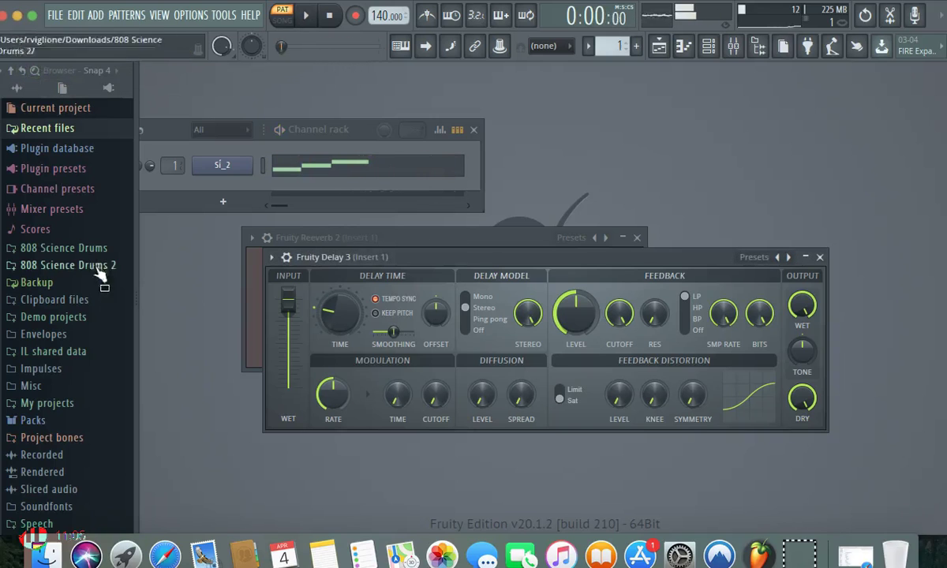
{"action": "left_click", "coordinate": [48, 420]}
{"action": "left_click", "coordinate": [45, 422]}
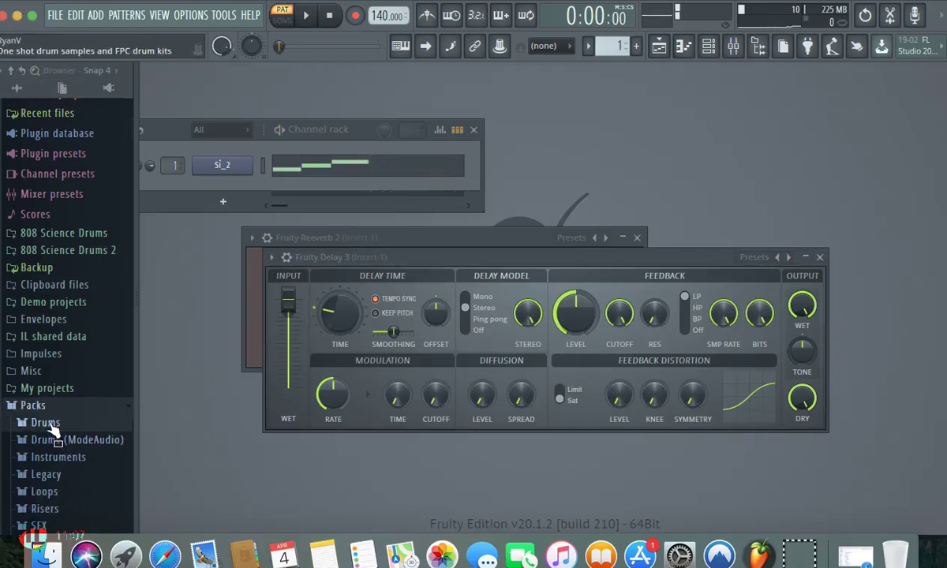
{"action": "left_click", "coordinate": [59, 444]}
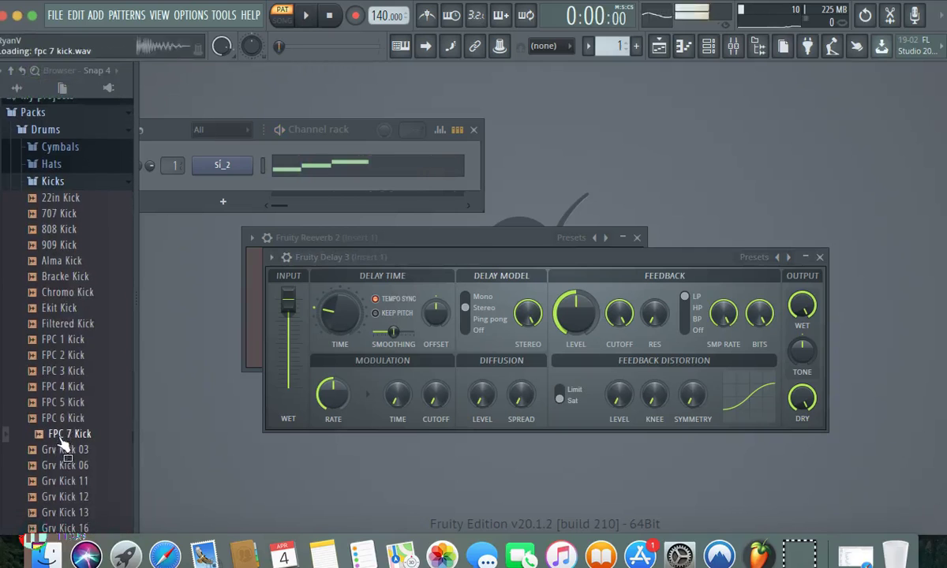
{"action": "right_click", "coordinate": [71, 418]}
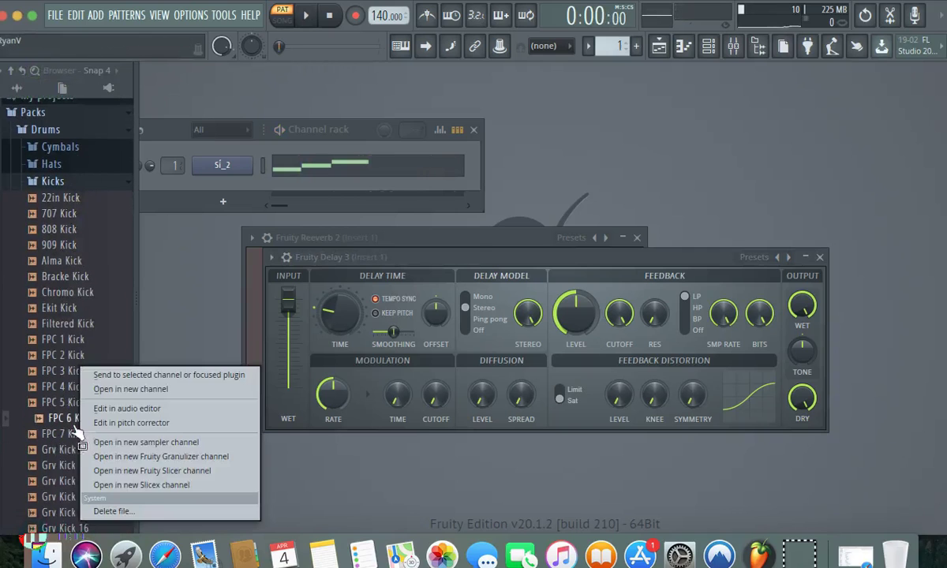
{"action": "right_click", "coordinate": [70, 434]}
{"action": "left_click", "coordinate": [94, 371]}
{"action": "key", "text": "space"}
{"action": "left_click", "coordinate": [33, 112]}
{"action": "key", "text": "space"}
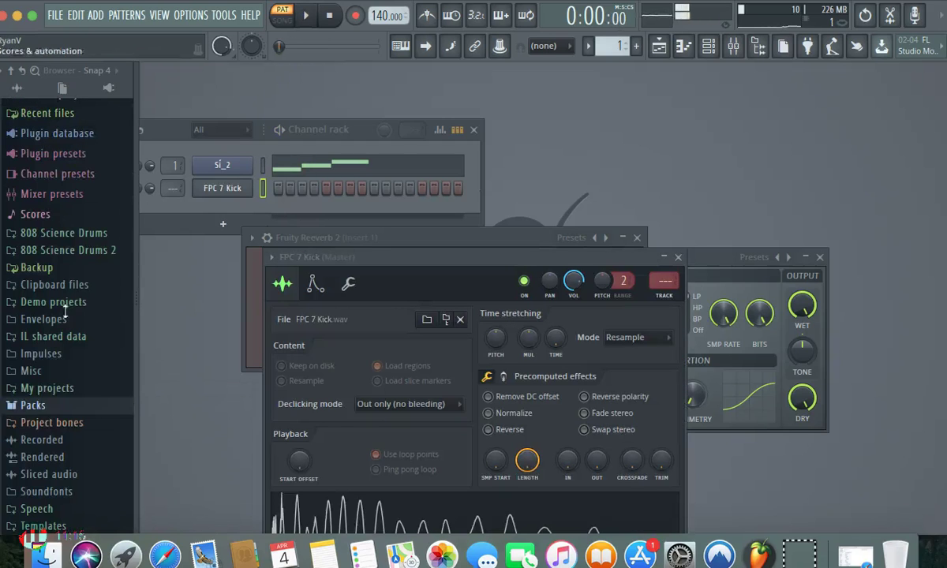
- Open the 808 CH sample from the Hats folder in a new channel and fill every 2 steps of its row
{"action": "left_click", "coordinate": [33, 405]}
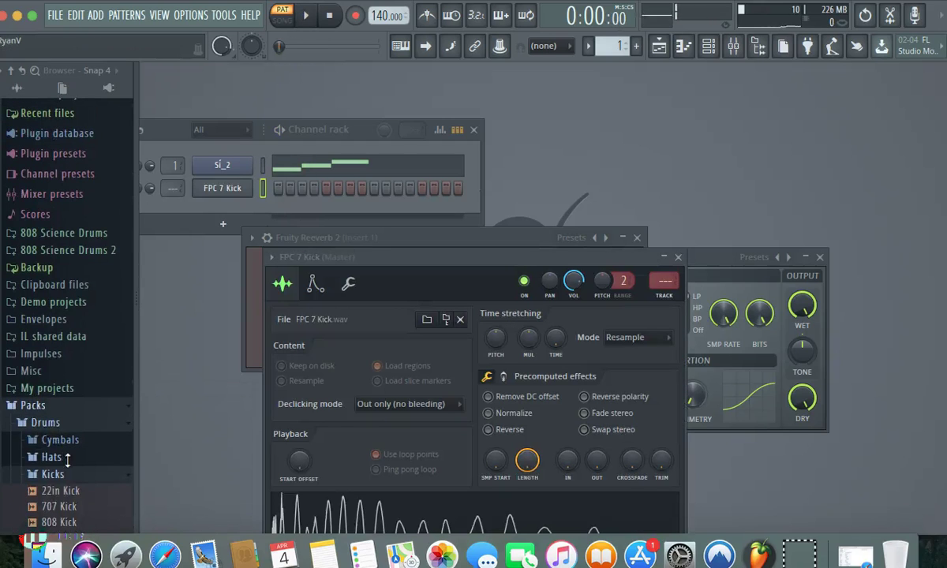
{"action": "left_click", "coordinate": [52, 457]}
{"action": "right_click", "coordinate": [63, 456]}
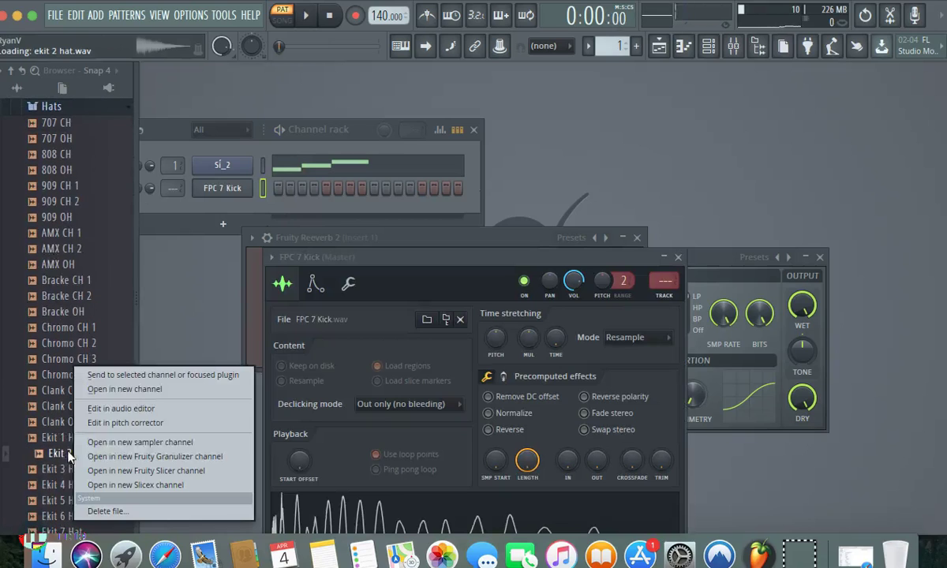
{"action": "left_click", "coordinate": [63, 154]}
{"action": "left_click", "coordinate": [63, 154]}
{"action": "right_click", "coordinate": [63, 154]}
{"action": "left_click", "coordinate": [109, 170]}
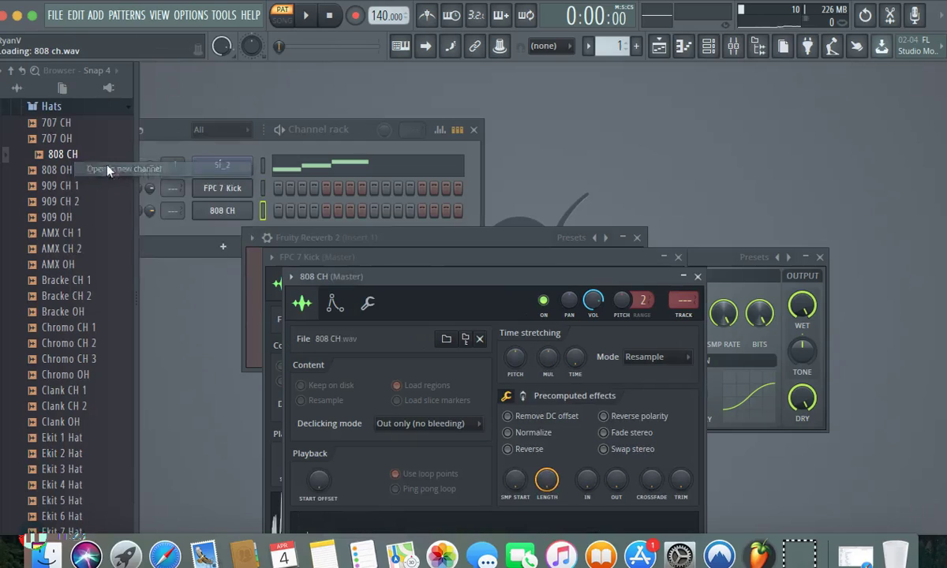
{"action": "right_click", "coordinate": [256, 211]}
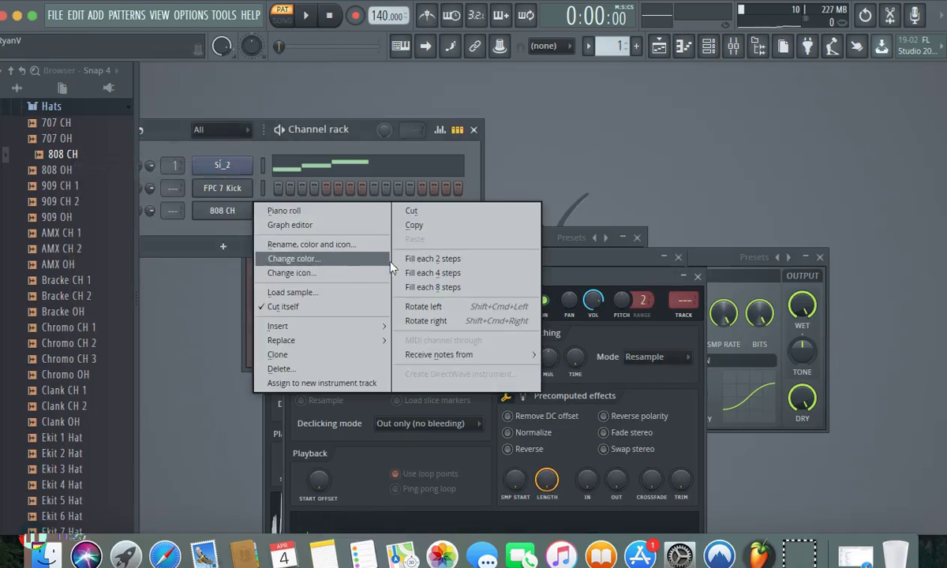
{"action": "left_click", "coordinate": [414, 243]}
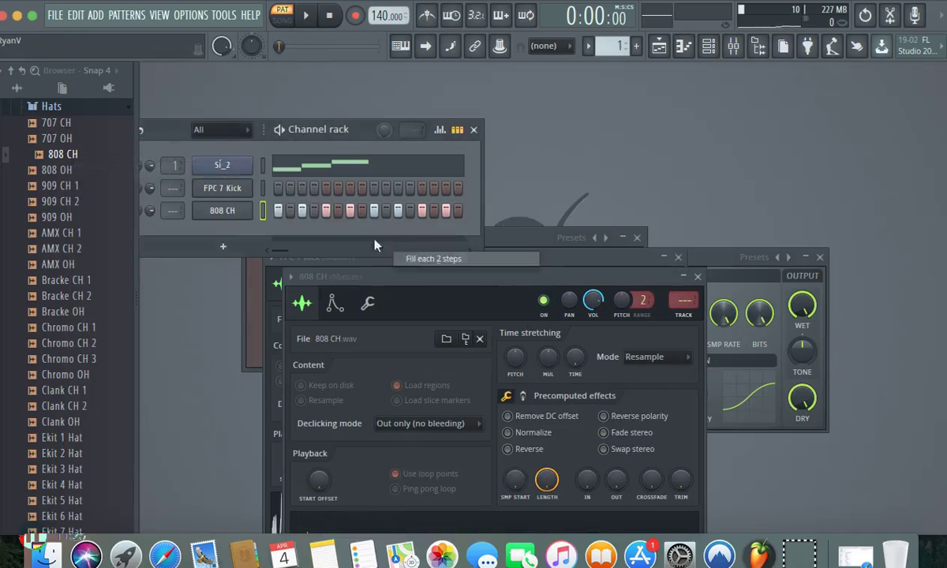
- Activate the first step of the FPC 7 Kick row and play the pattern briefly to check it
{"action": "left_click", "coordinate": [93, 112]}
{"action": "key", "text": "space"}
{"action": "left_click", "coordinate": [78, 112]}
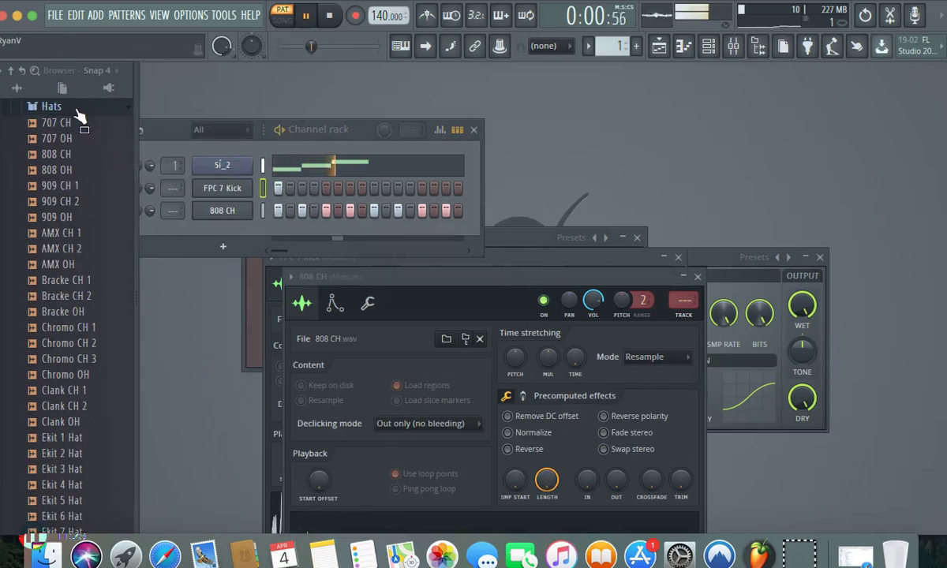
{"action": "key", "text": "space"}
- Open the 808 Snare sample from the Drums pack's Snares folder in a new channel
{"action": "left_click", "coordinate": [82, 114]}
{"action": "left_click", "coordinate": [89, 125]}
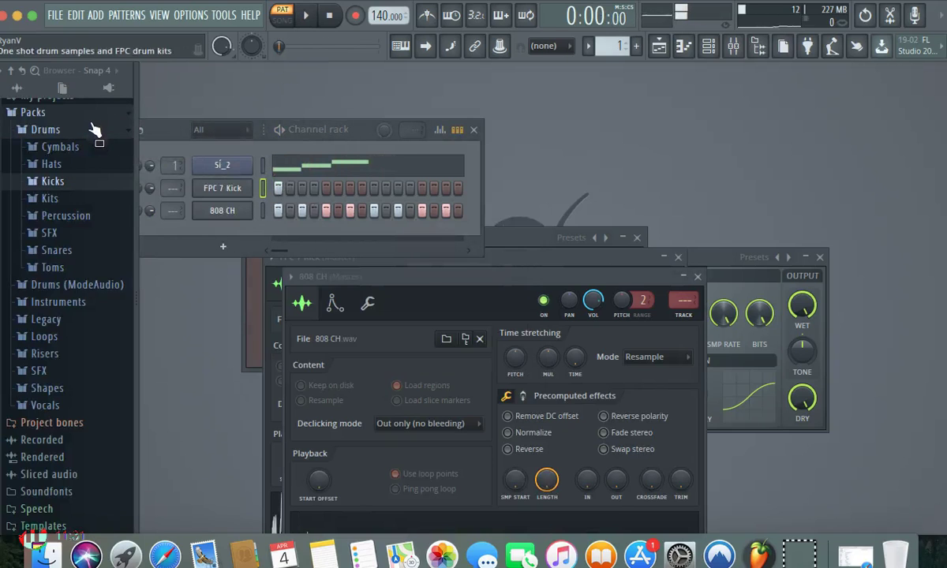
{"action": "left_click", "coordinate": [56, 249]}
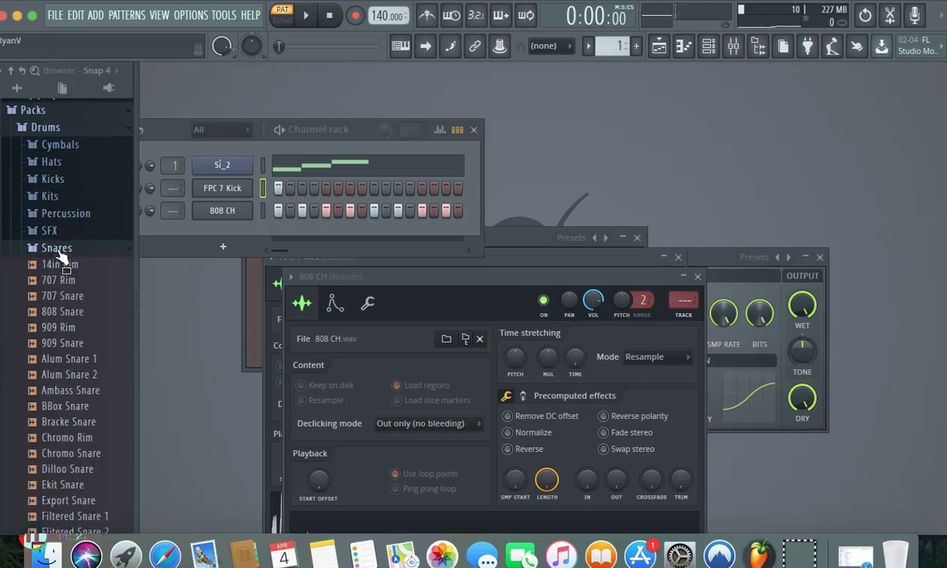
{"action": "right_click", "coordinate": [68, 322]}
{"action": "left_click", "coordinate": [102, 330]}
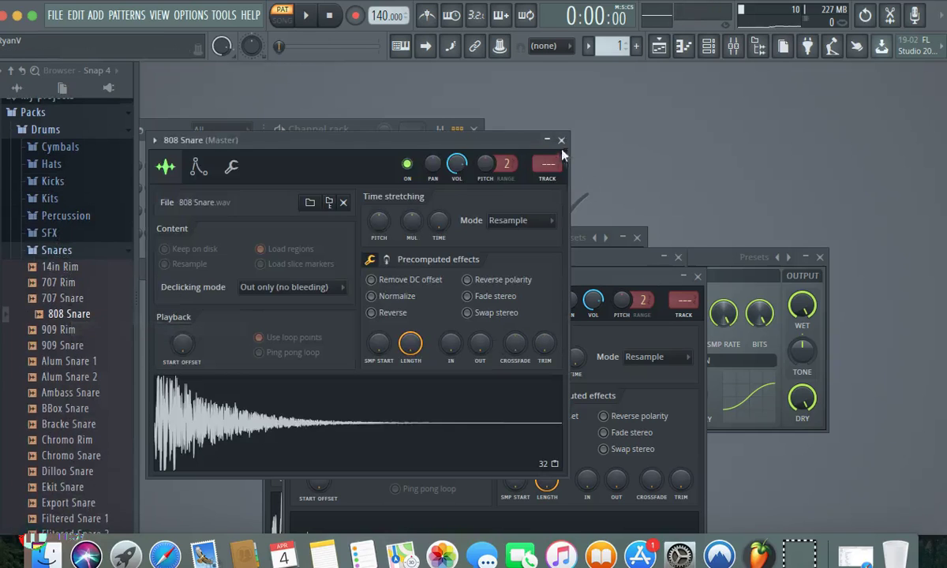
- Close the drum sampler windows along with the Fruity Reeverb 2 and Fruity Delay 3 windows
{"action": "left_click", "coordinate": [561, 141]}
{"action": "left_click", "coordinate": [614, 229]}
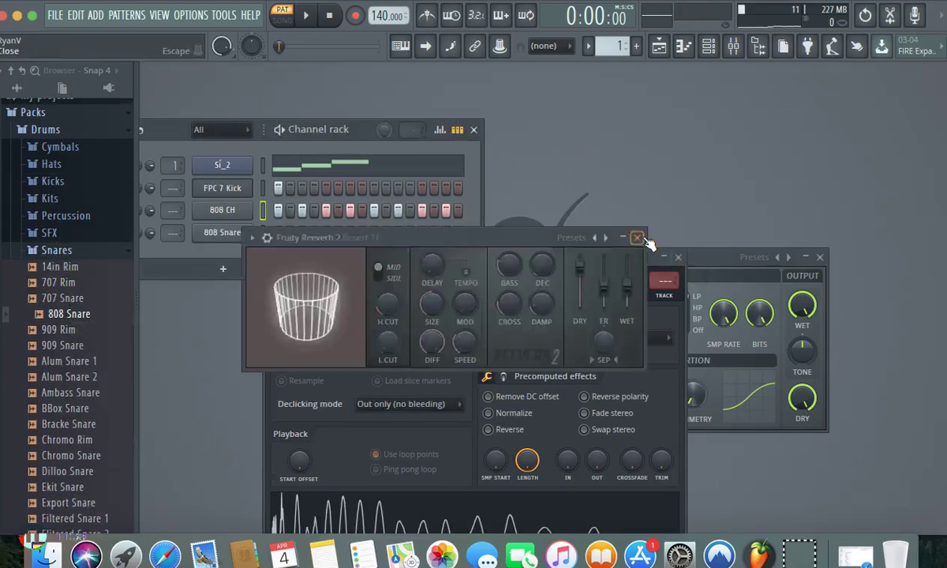
{"action": "left_click", "coordinate": [637, 237]}
{"action": "left_click", "coordinate": [678, 257]}
{"action": "left_click", "coordinate": [820, 257]}
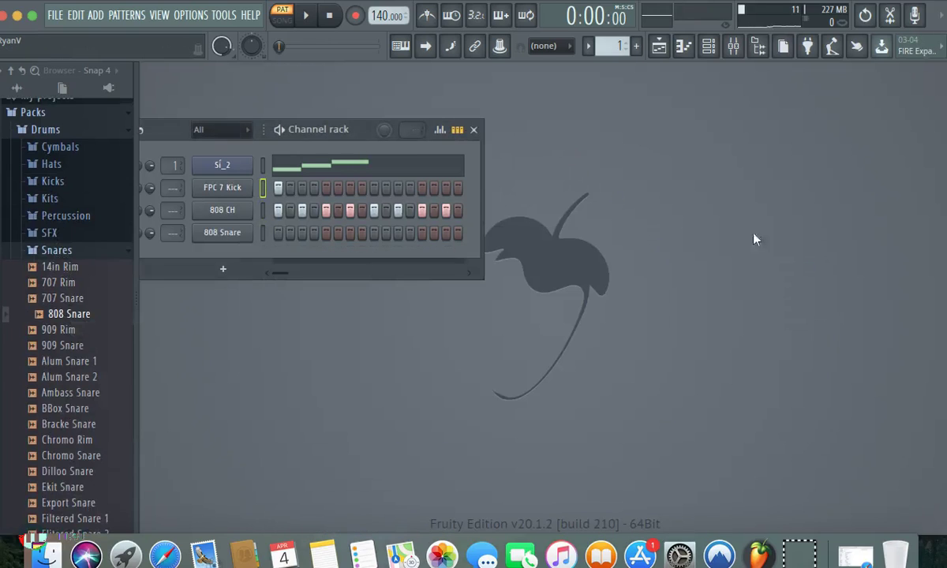
- Place an 808 Snare hit on step 9 in the widened channel rack and open the playlist
{"action": "left_click_drag", "start_coordinate": [484, 194], "coordinate": [568, 194]}
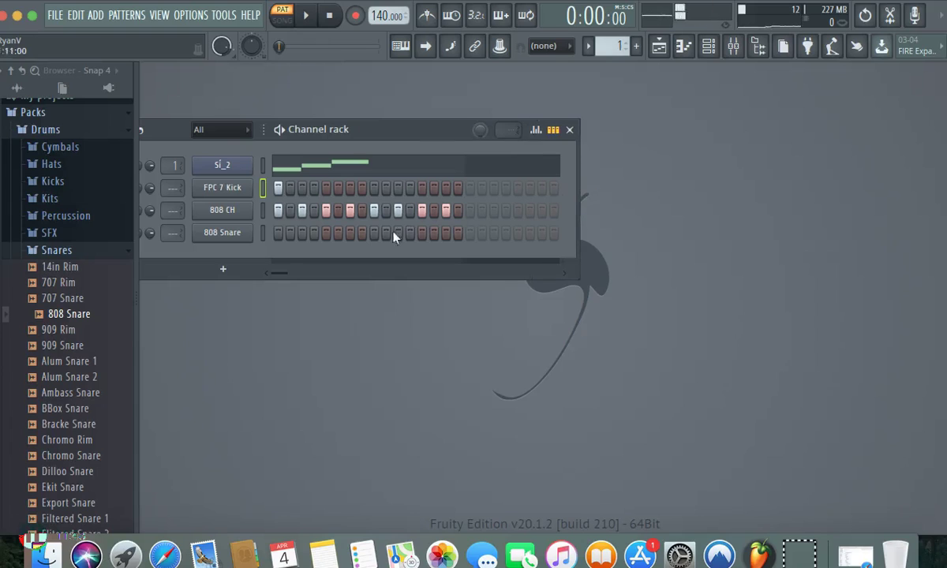
{"action": "left_click", "coordinate": [328, 233]}
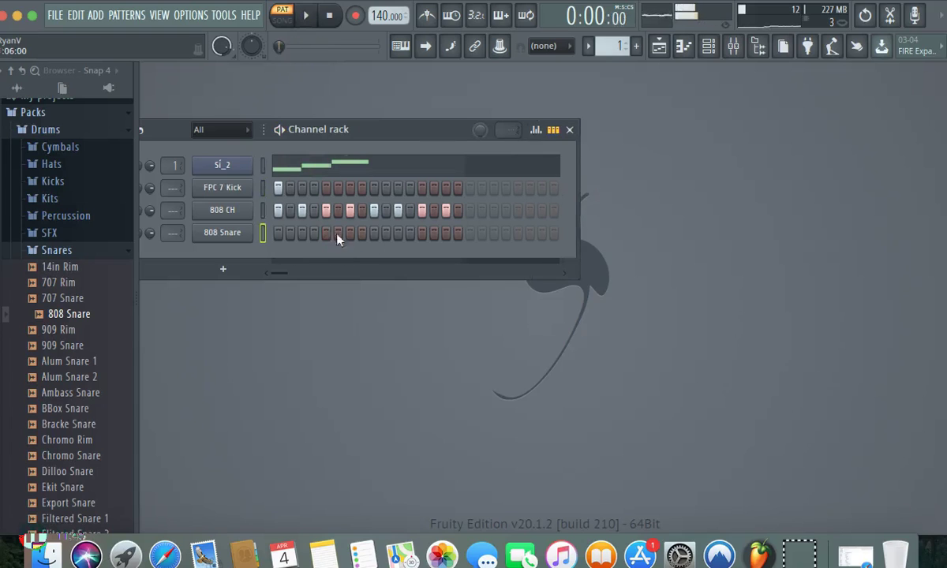
{"action": "left_click", "coordinate": [373, 232]}
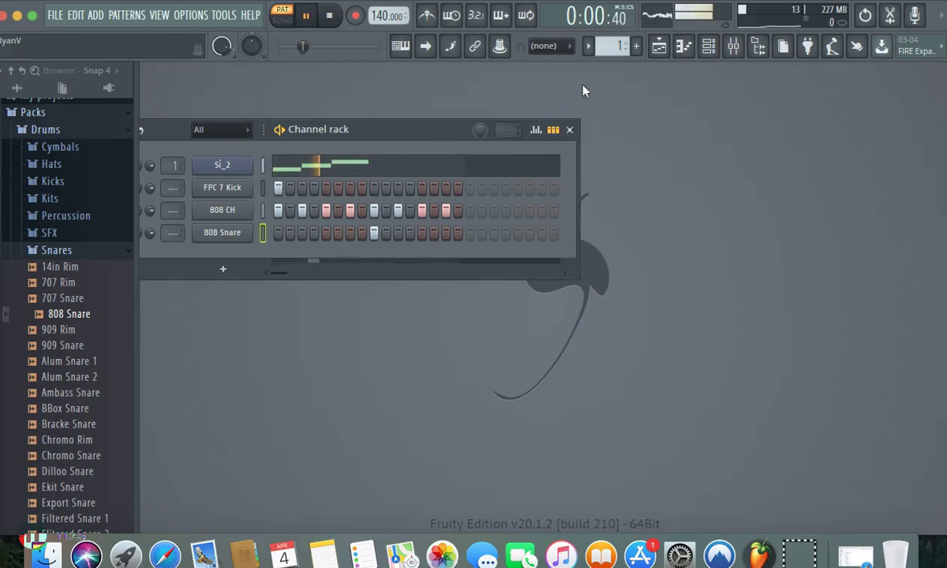
{"action": "left_click", "coordinate": [659, 46]}
{"action": "key", "text": "space"}
- Place four Pattern 1 clips back to back on Track 1, covering bars 1 to 4
{"action": "left_click", "coordinate": [403, 118]}
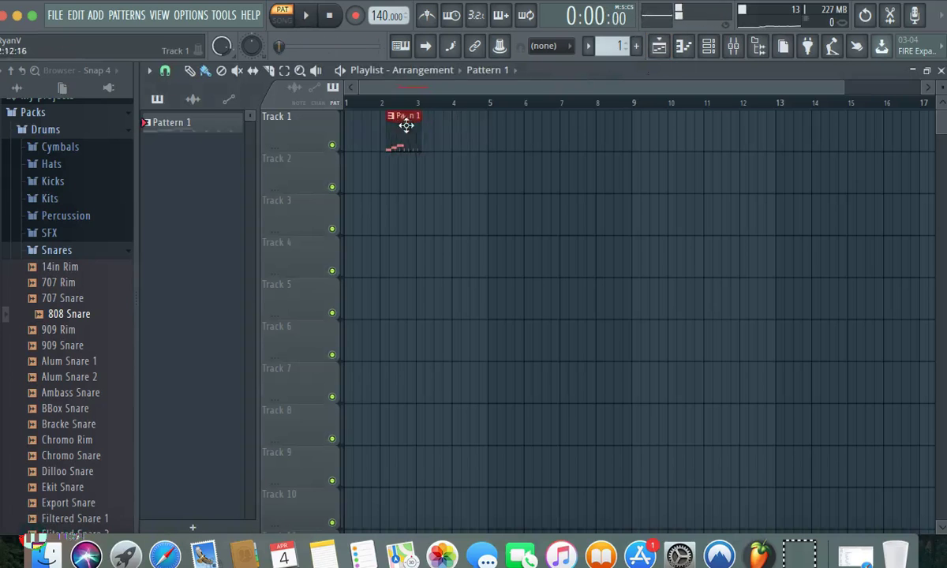
{"action": "left_click", "coordinate": [402, 134]}
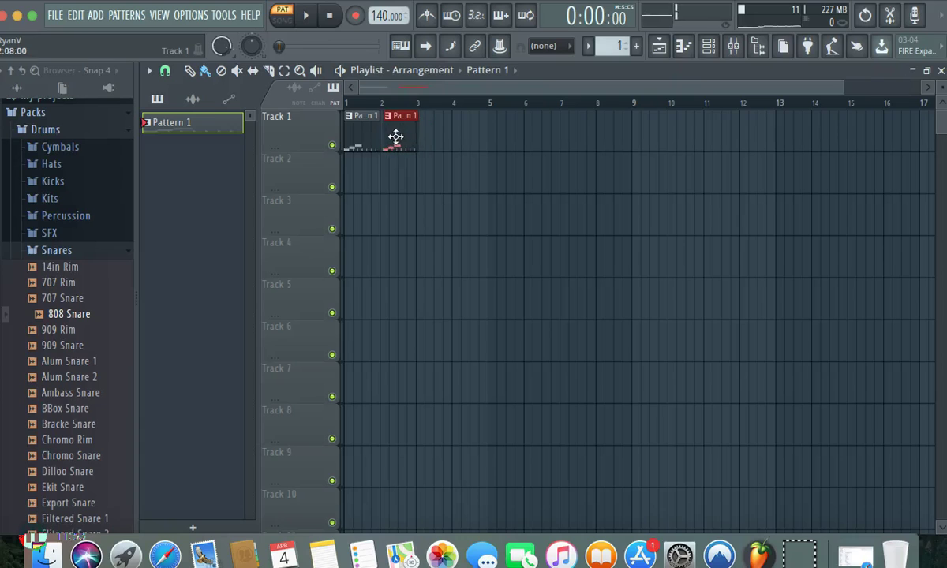
{"action": "left_click_drag", "start_coordinate": [396, 136], "coordinate": [400, 137]}
{"action": "key", "text": "space"}
{"action": "left_click", "coordinate": [419, 139]}
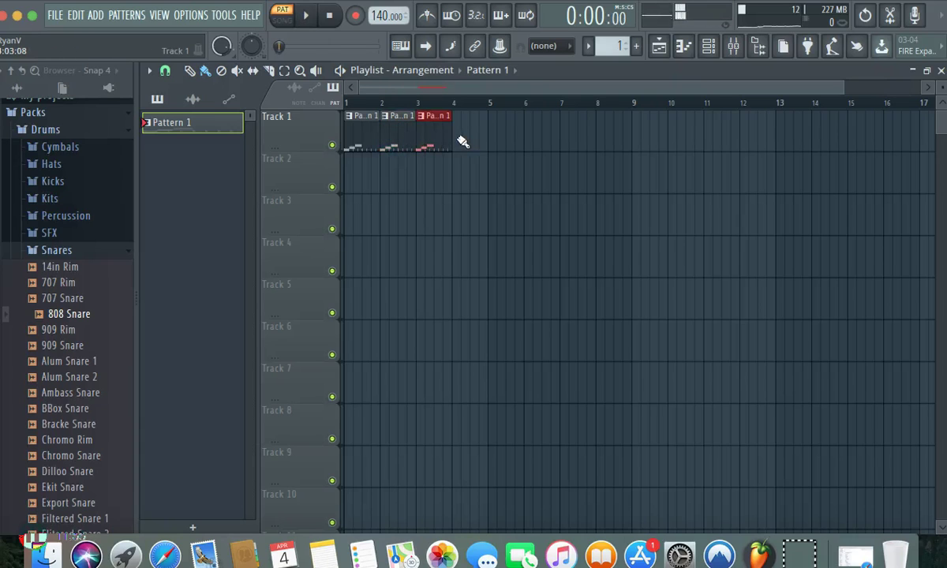
{"action": "left_click", "coordinate": [463, 141]}
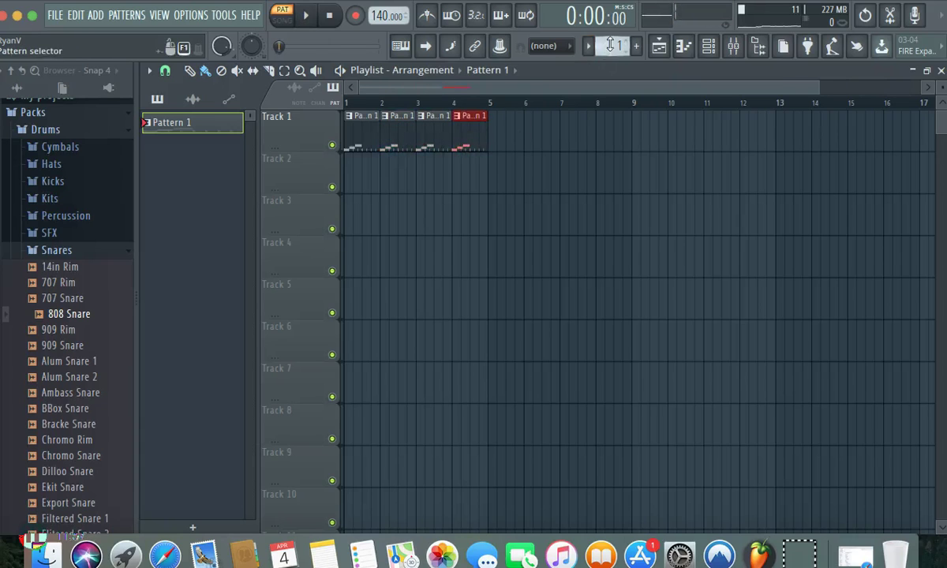
- Clone Pattern 1 and make the copy, Pattern 2, the active pattern
{"action": "left_click", "coordinate": [610, 45]}
{"action": "left_click", "coordinate": [663, 187]}
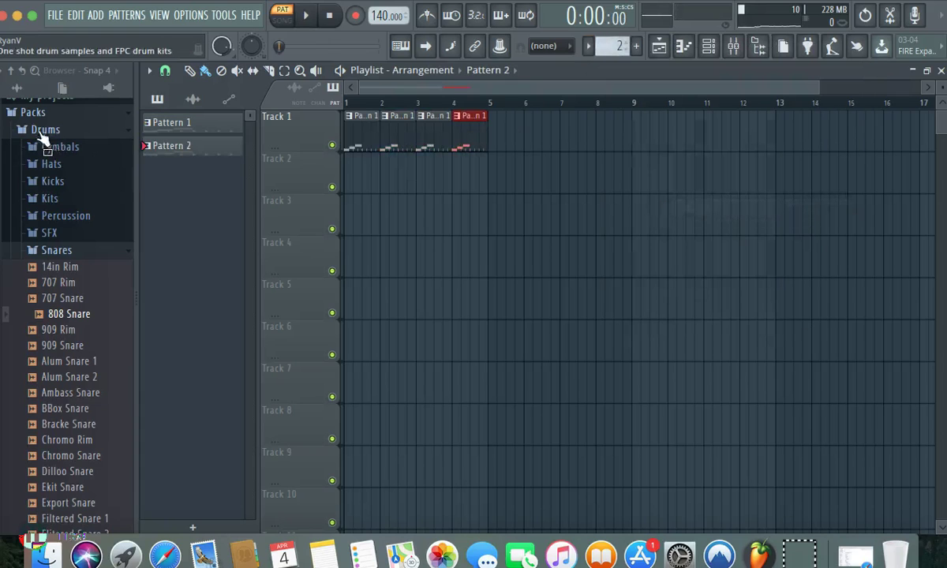
{"action": "left_click", "coordinate": [663, 52]}
{"action": "left_click", "coordinate": [36, 70]}
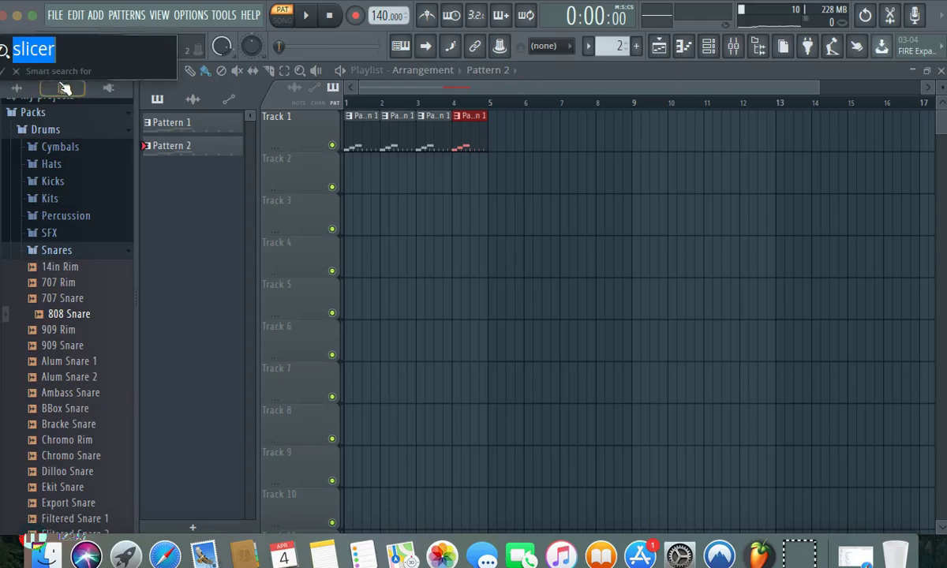
{"action": "key", "text": "Escape"}
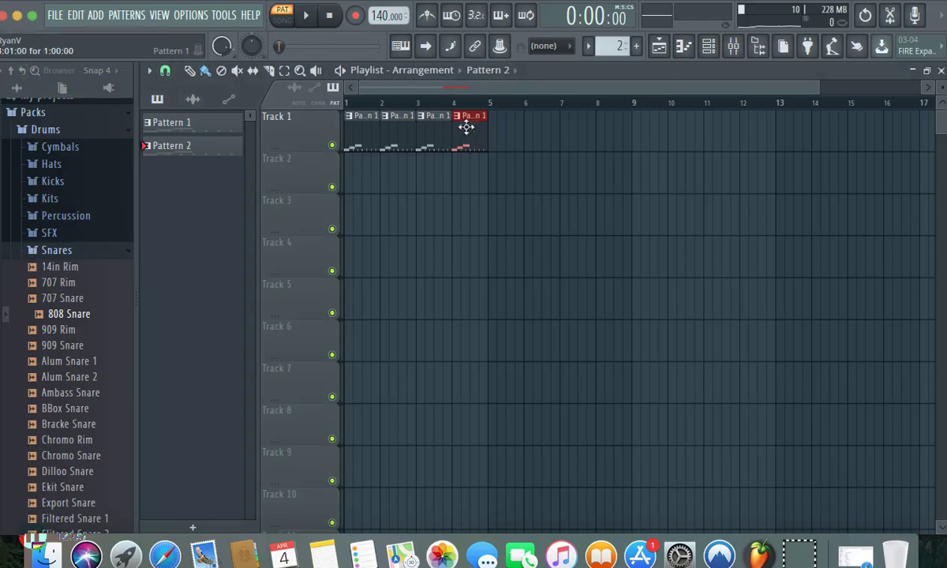
- Undo the placement of the four Pattern 1 clips on Track 1
{"action": "key", "text": "ctrl+alt+z"}
{"action": "key", "text": "ctrl+alt+z"}
{"action": "key", "text": "ctrl+alt+z"}
{"action": "key", "text": "ctrl+alt+z"}
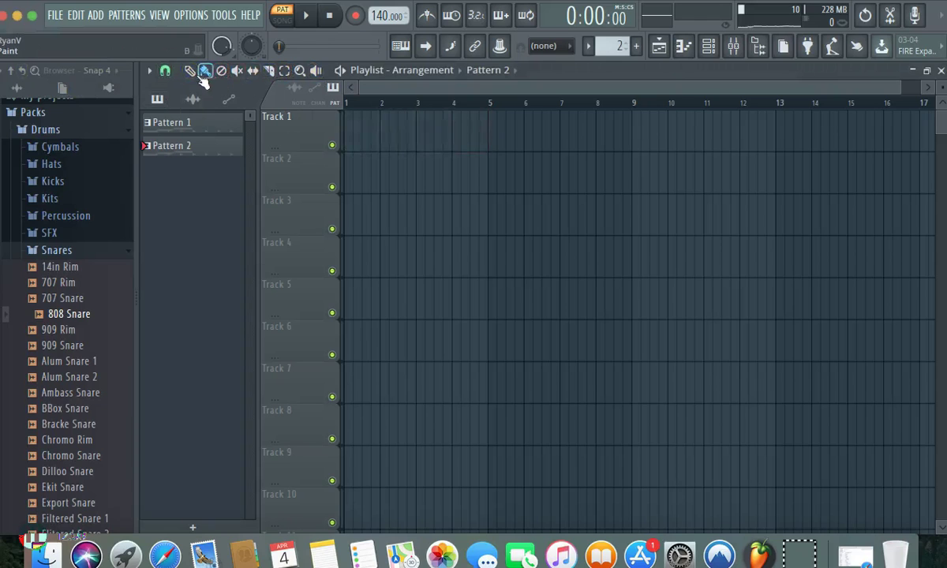
- Paint eleven Pattern 2 clips in a row along Track 1, from bar 1 to about bar 12, and briefly run playback
{"action": "mouse_move", "coordinate": [358, 130]}
{"action": "left_mouse_down"}
{"action": "mouse_move", "coordinate": [626, 165]}
{"action": "mouse_move", "coordinate": [730, 134]}
{"action": "mouse_move", "coordinate": [847, 152]}
{"action": "mouse_move", "coordinate": [763, 152]}
{"action": "mouse_move", "coordinate": [738, 142]}
{"action": "left_mouse_up"}
{"action": "key", "text": "space"}
{"action": "key", "text": "space"}
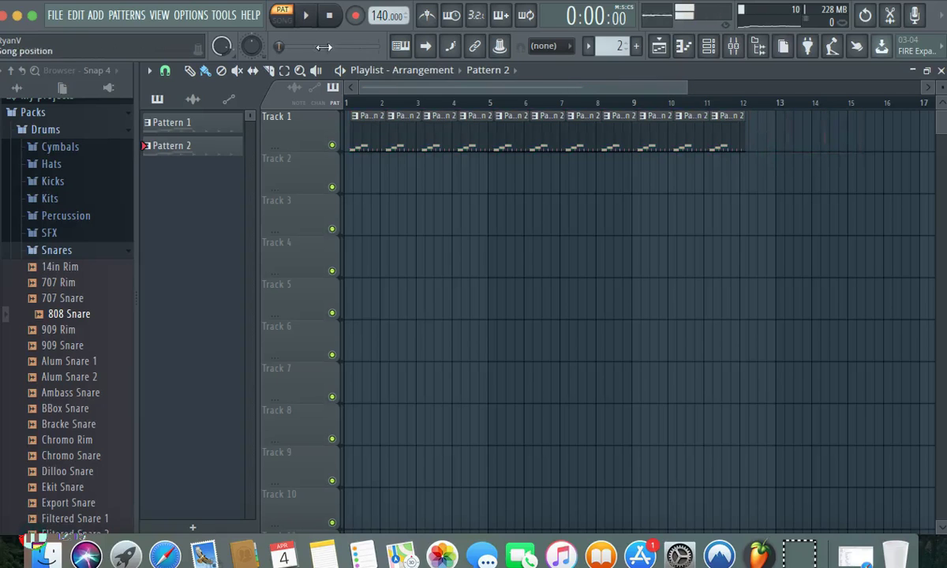